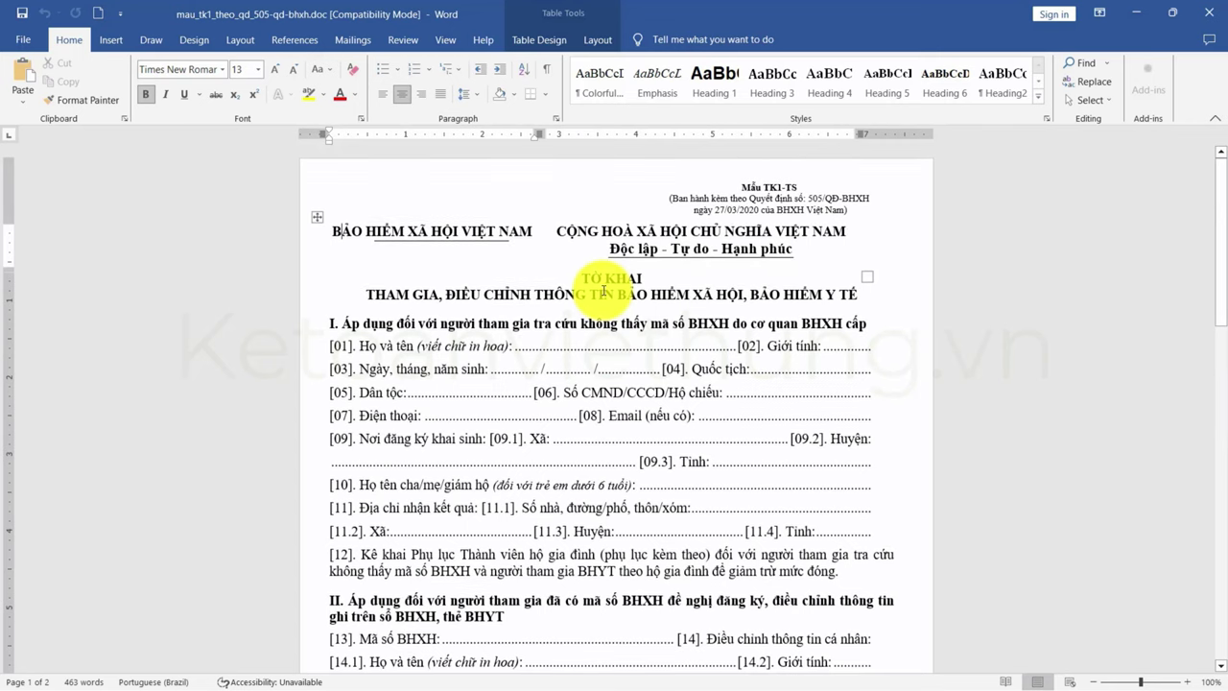
Step: Review the TK1-TS declaration form down to the unit confirmation and declarant signature areas
scroll(603, 291, "down", 10)
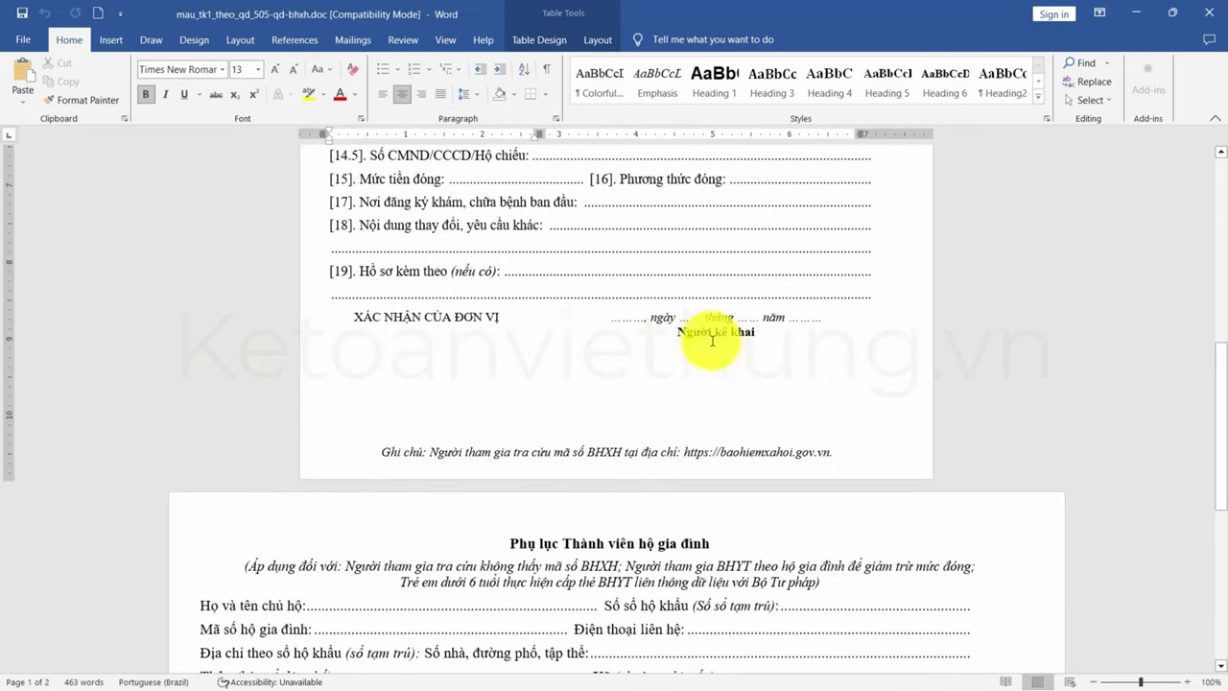
left_click(716, 362)
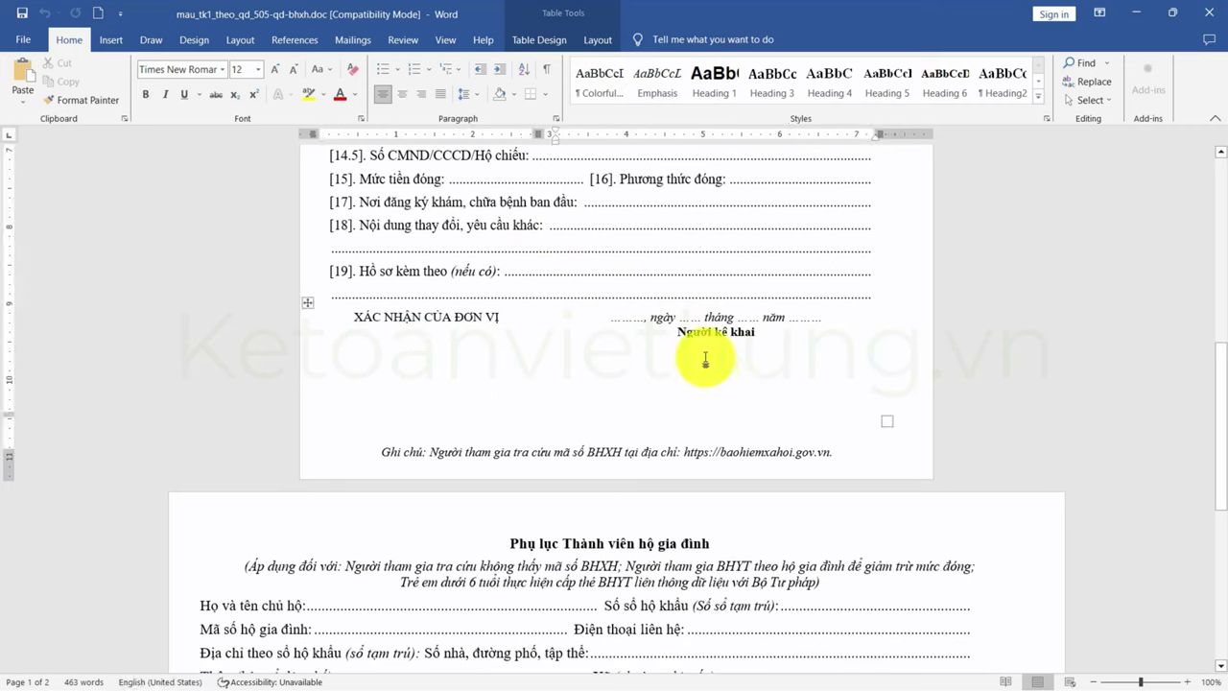
left_click(420, 325)
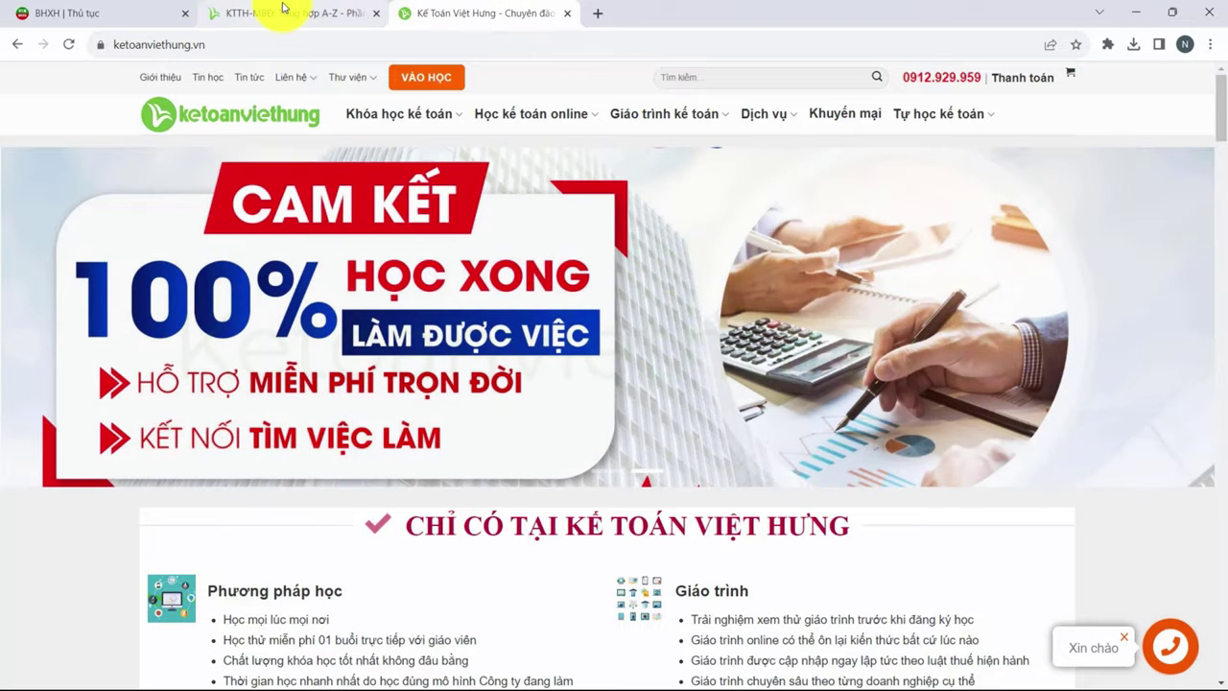
Step: Switch to the VIN-BHXH procedure list in the browser and choose to add procedure 600
mouse_move(282, 7)
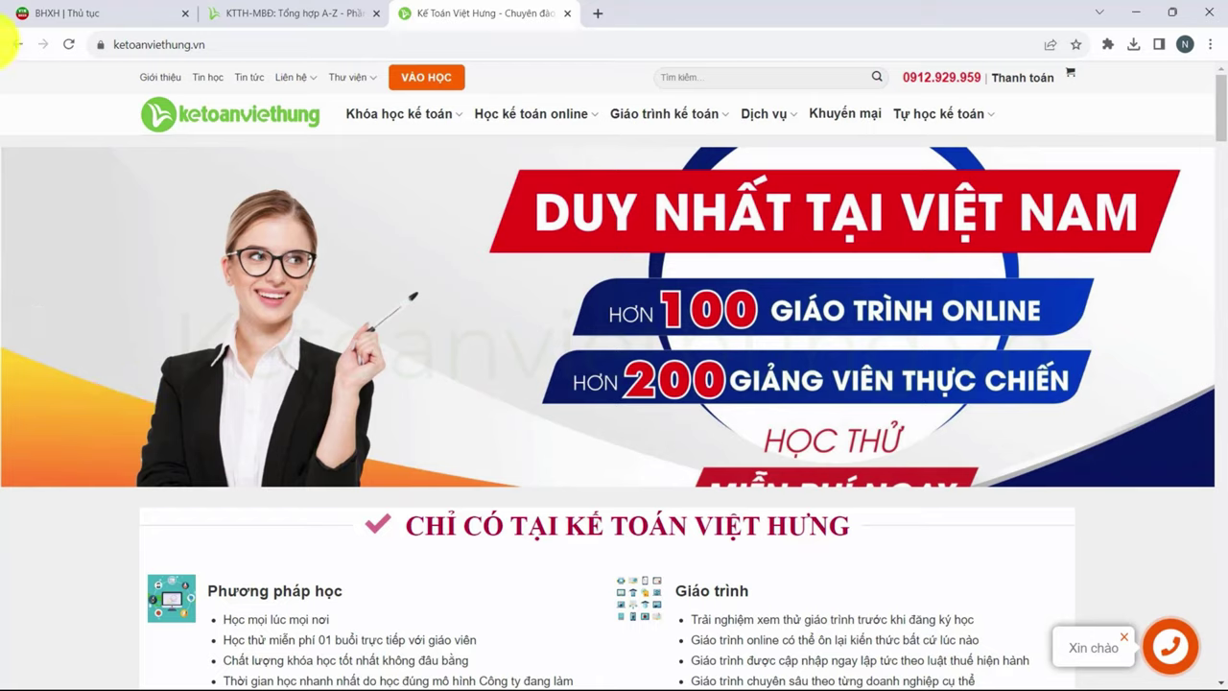
left_click(59, 13)
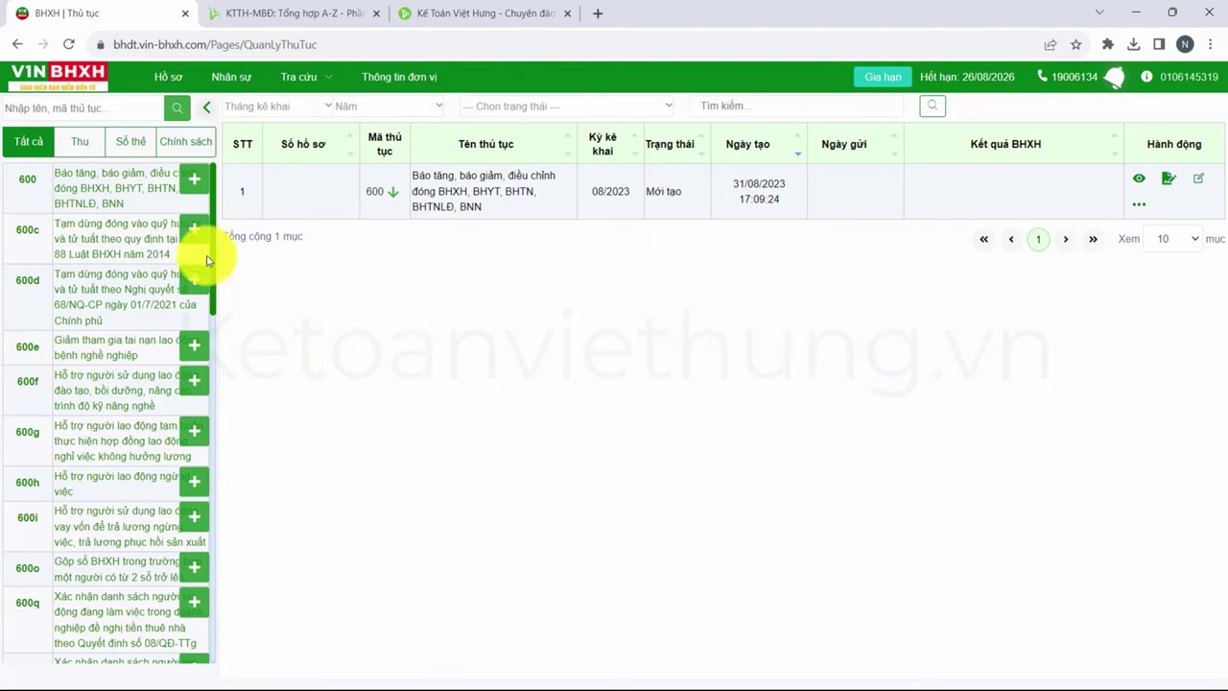
left_click(197, 183)
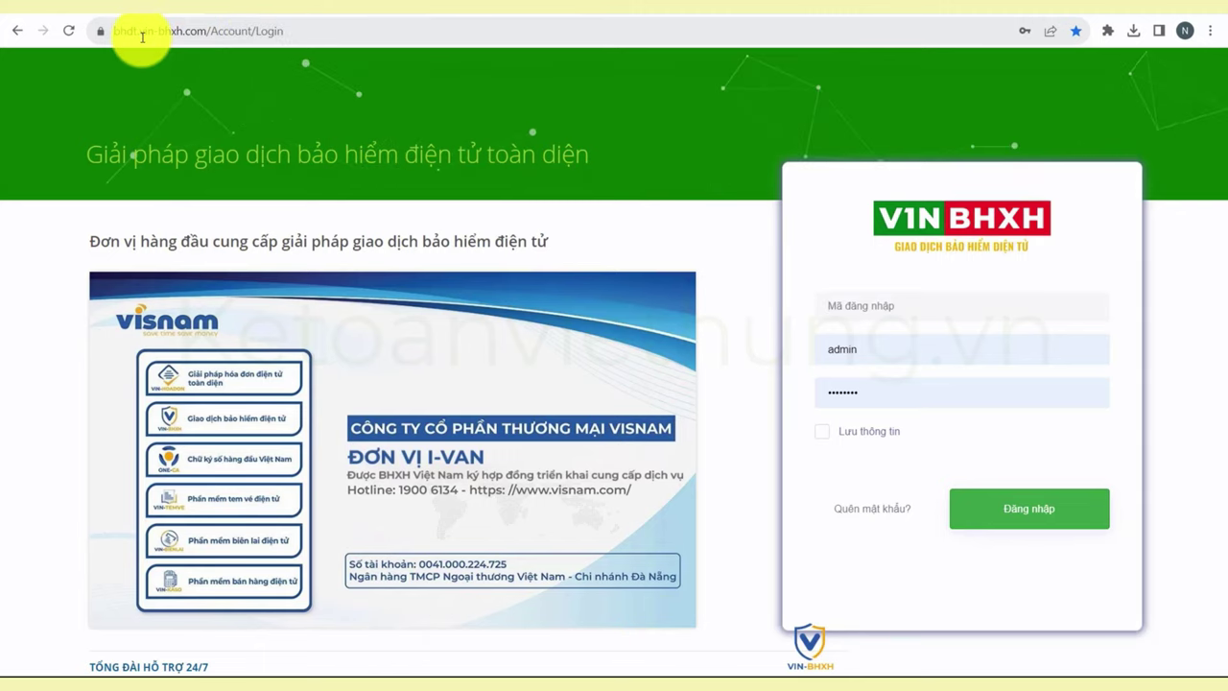
Step: Log in to VIN-BHXH with the company login code, the admin user and the saved password
left_click(841, 297)
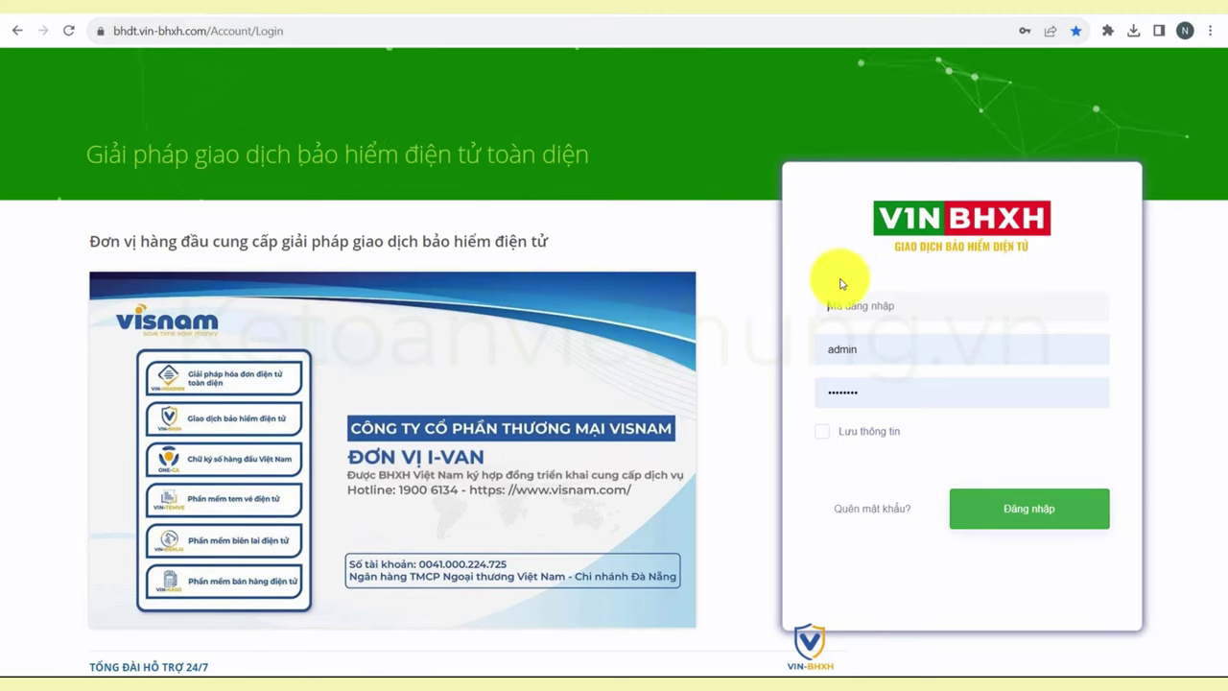
left_click(857, 305)
left_click(886, 342)
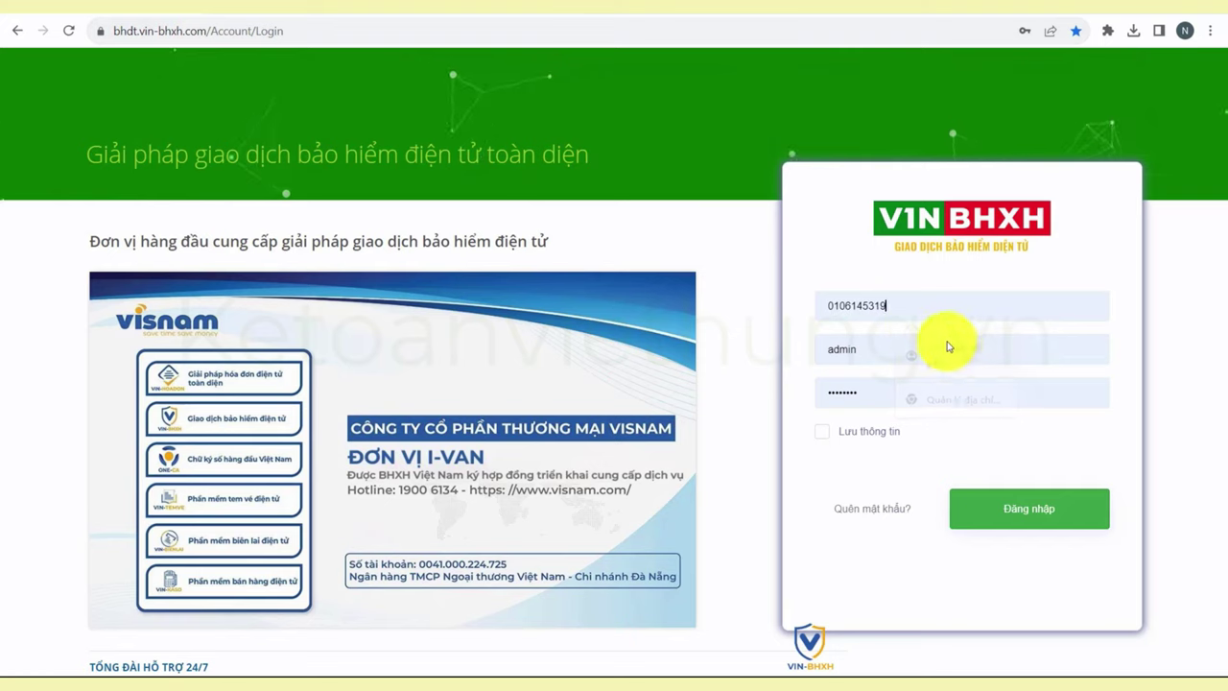
left_click(897, 352)
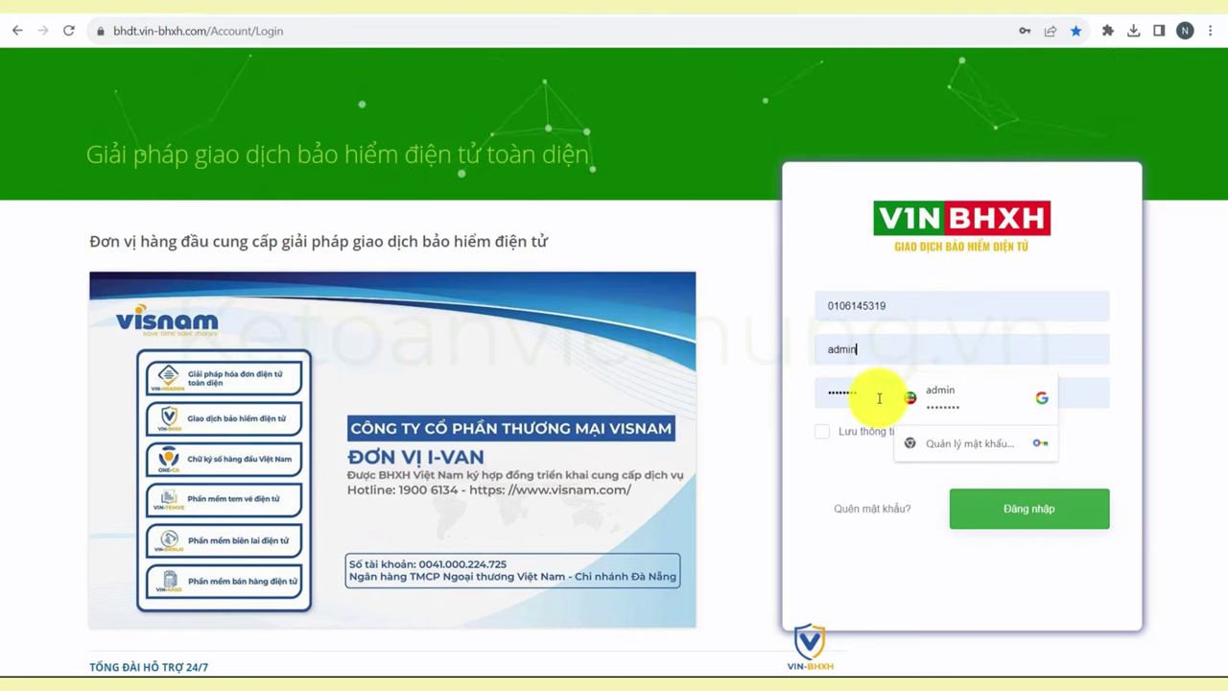
left_click(1003, 508)
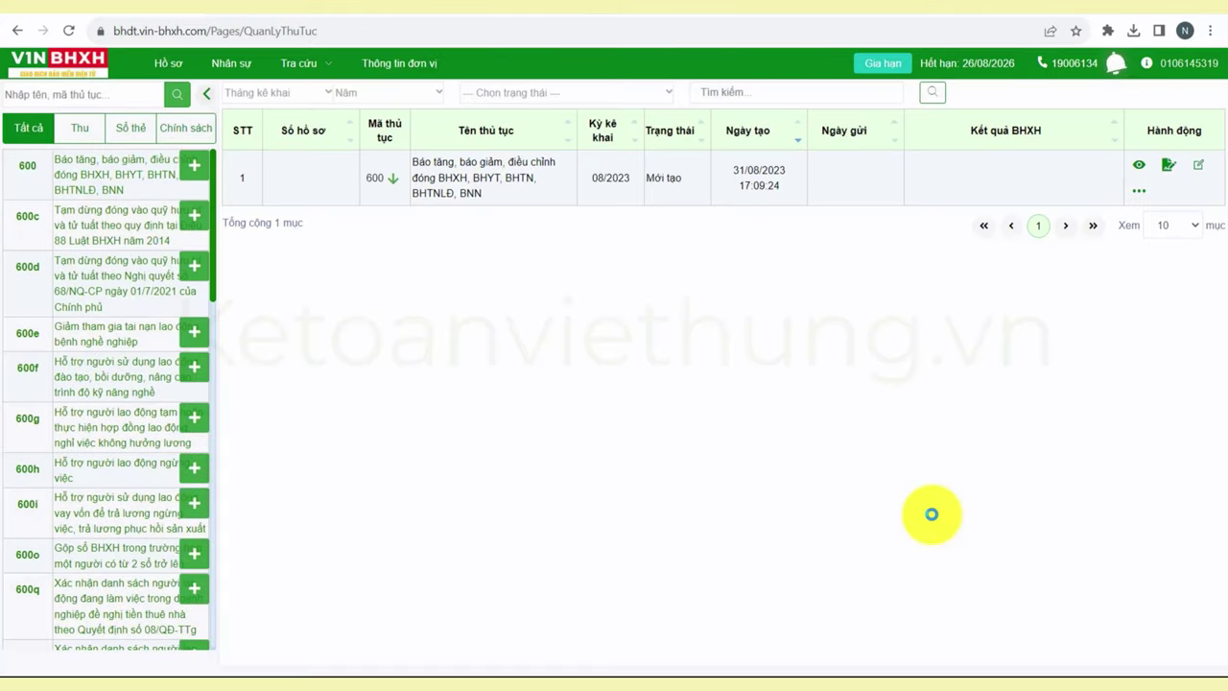
Step: Start a new declaration for procedure 600, covering increases, decreases and adjustments of BHXH, BHYT, BHTN, BHTNLĐ and BNN contributions
left_click(196, 169)
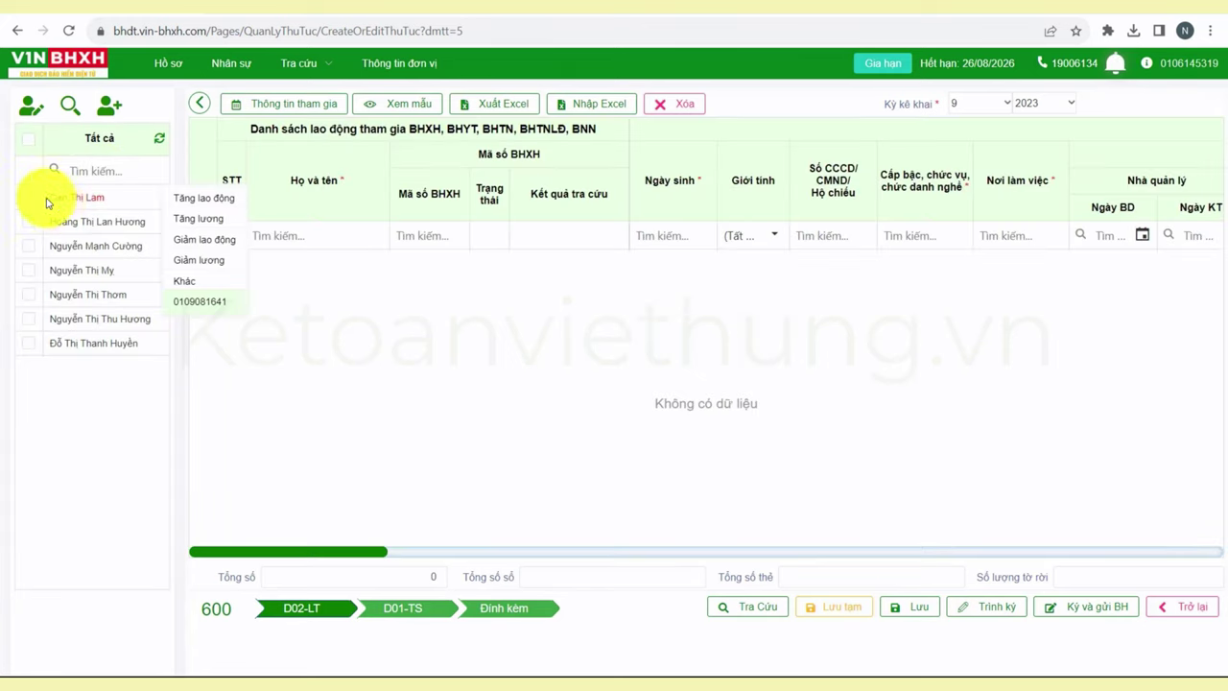
left_click(29, 202)
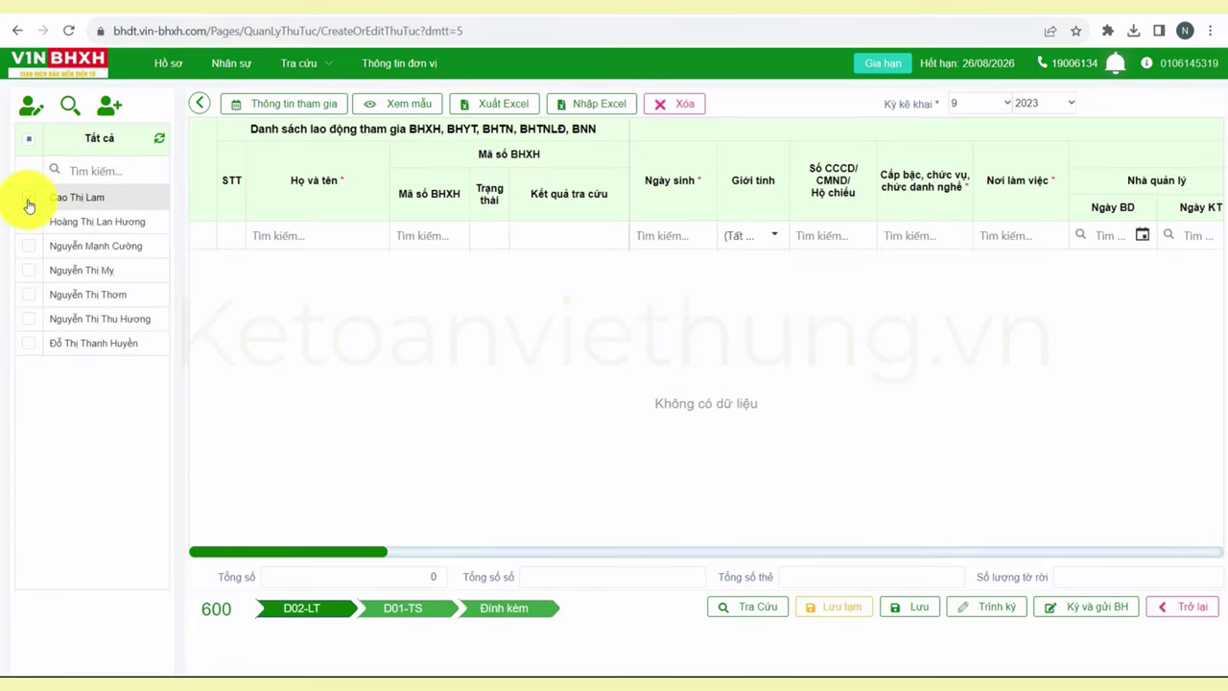
left_click(29, 199)
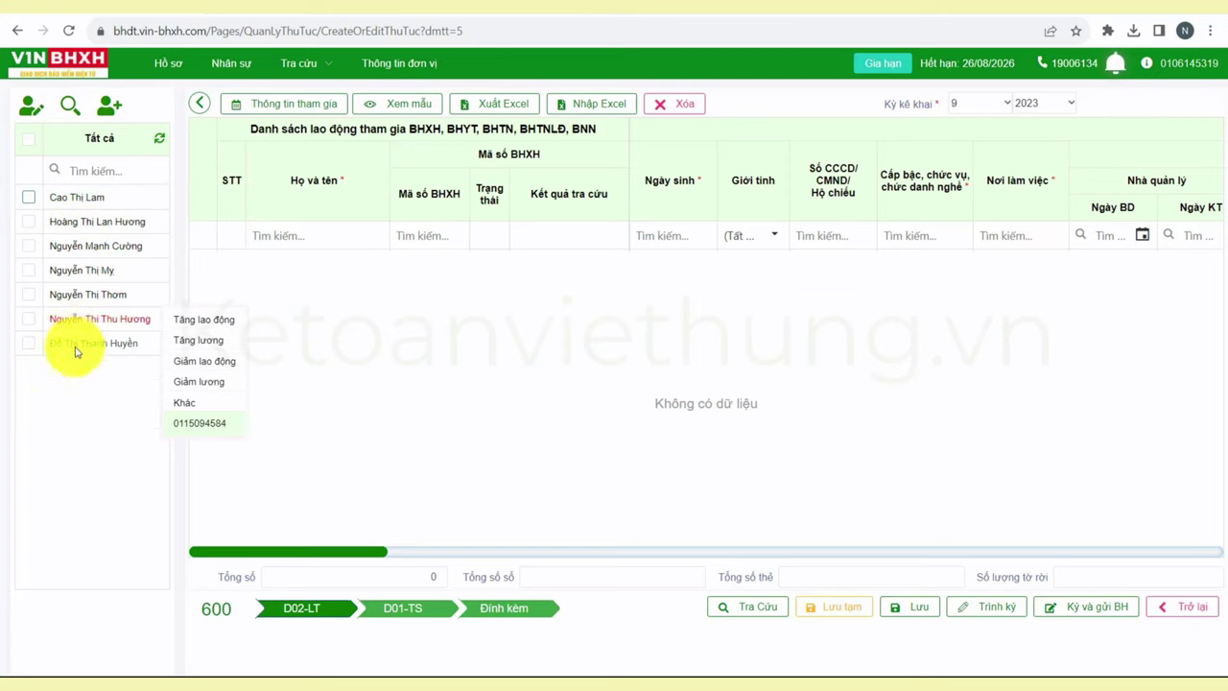
Step: Open the form for adding a new employee and go through its administrative fields, from BHXH code, full name and birth date to contact details
left_click(108, 108)
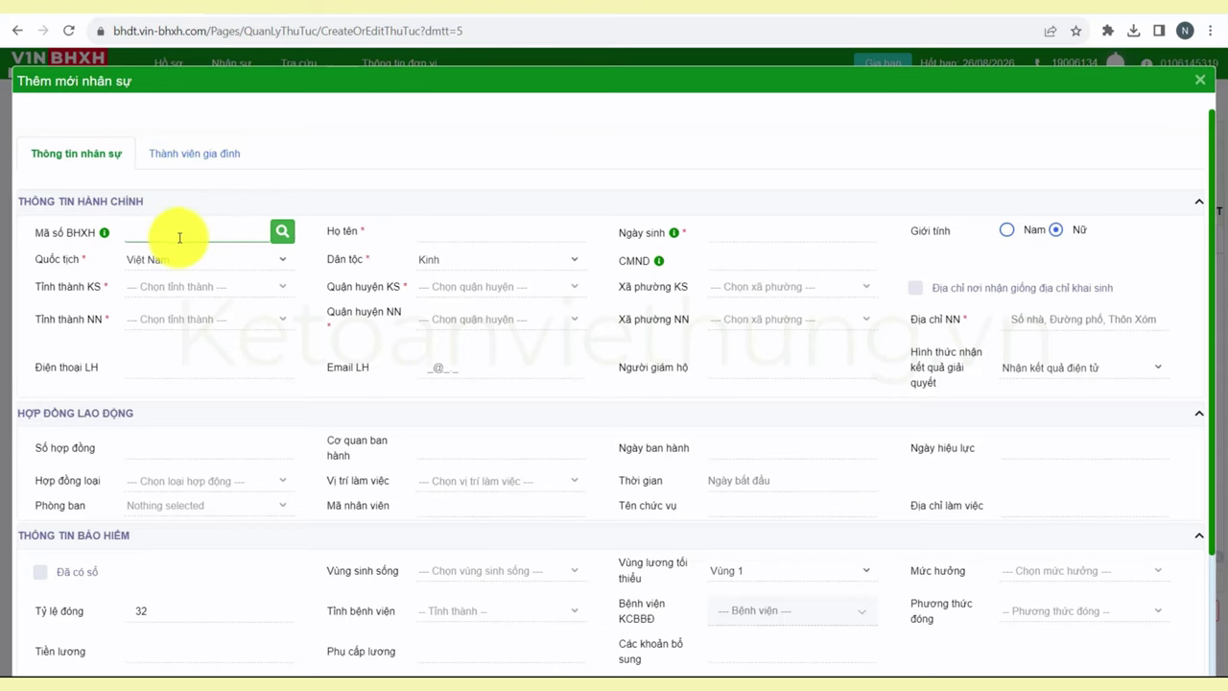
left_click(181, 232)
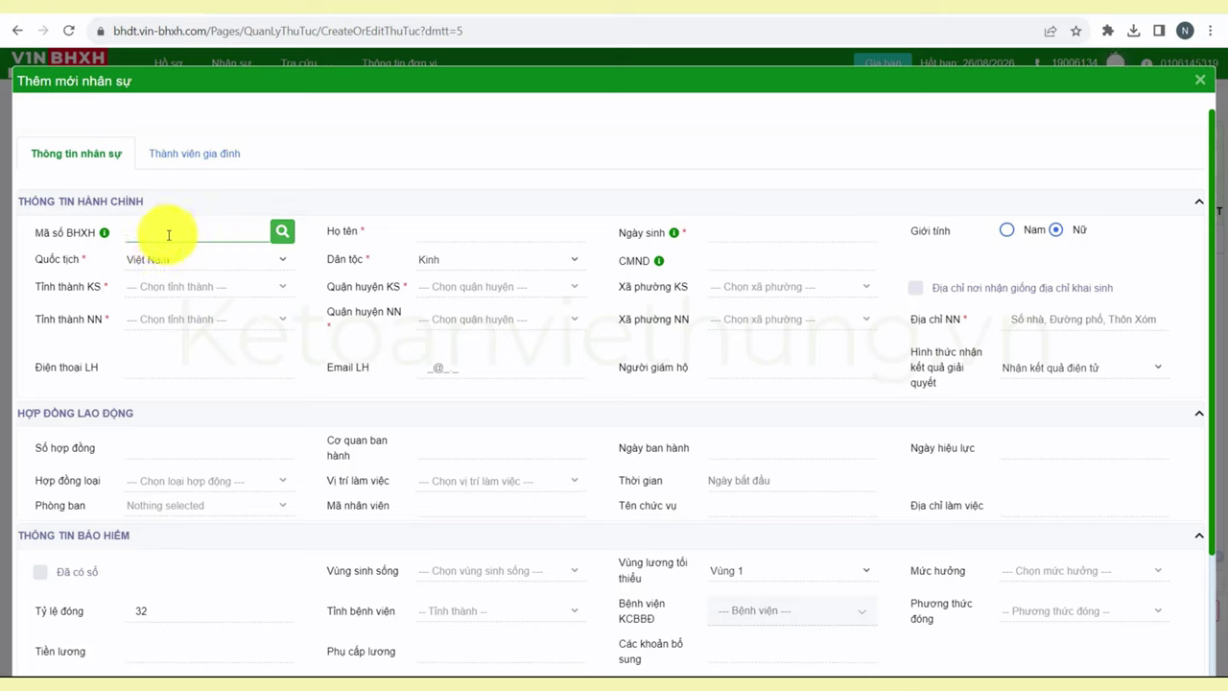
left_click(439, 230)
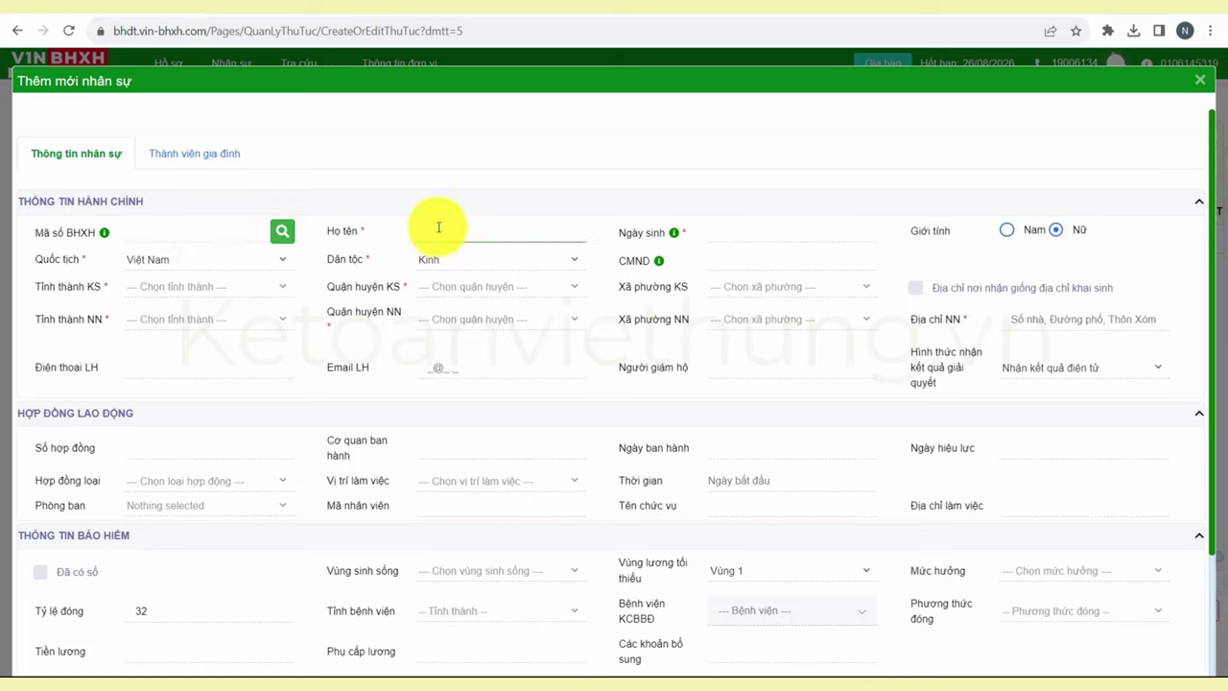
left_click(728, 236)
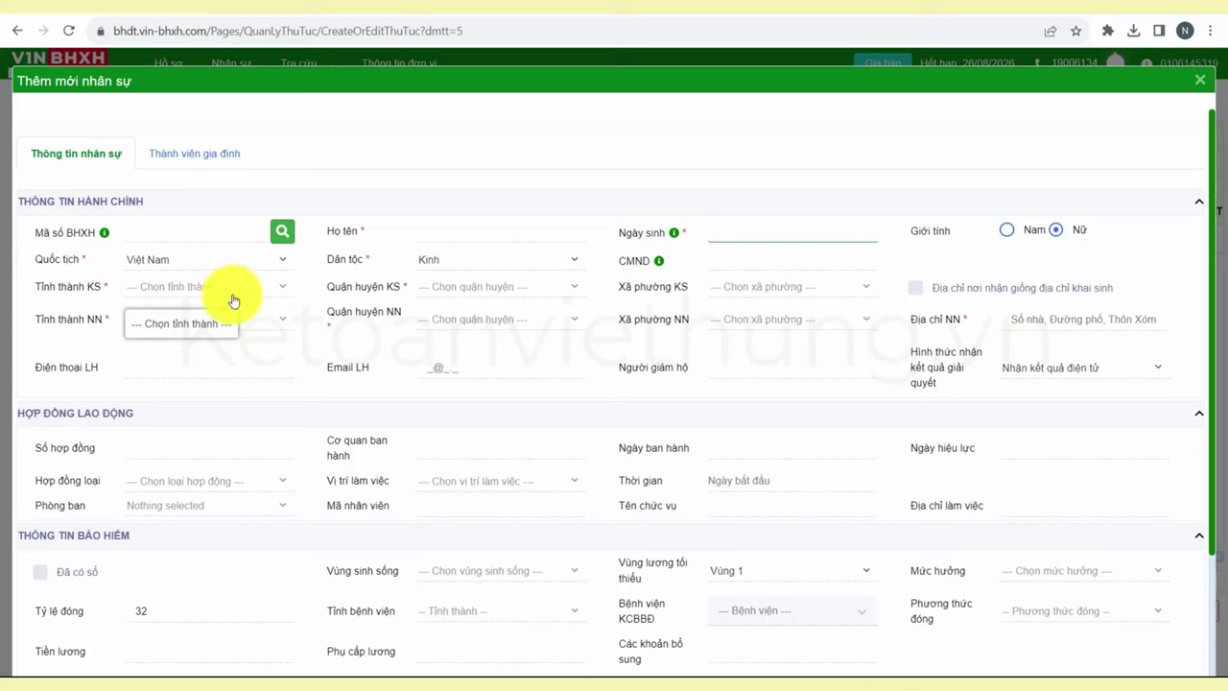
left_click(196, 363)
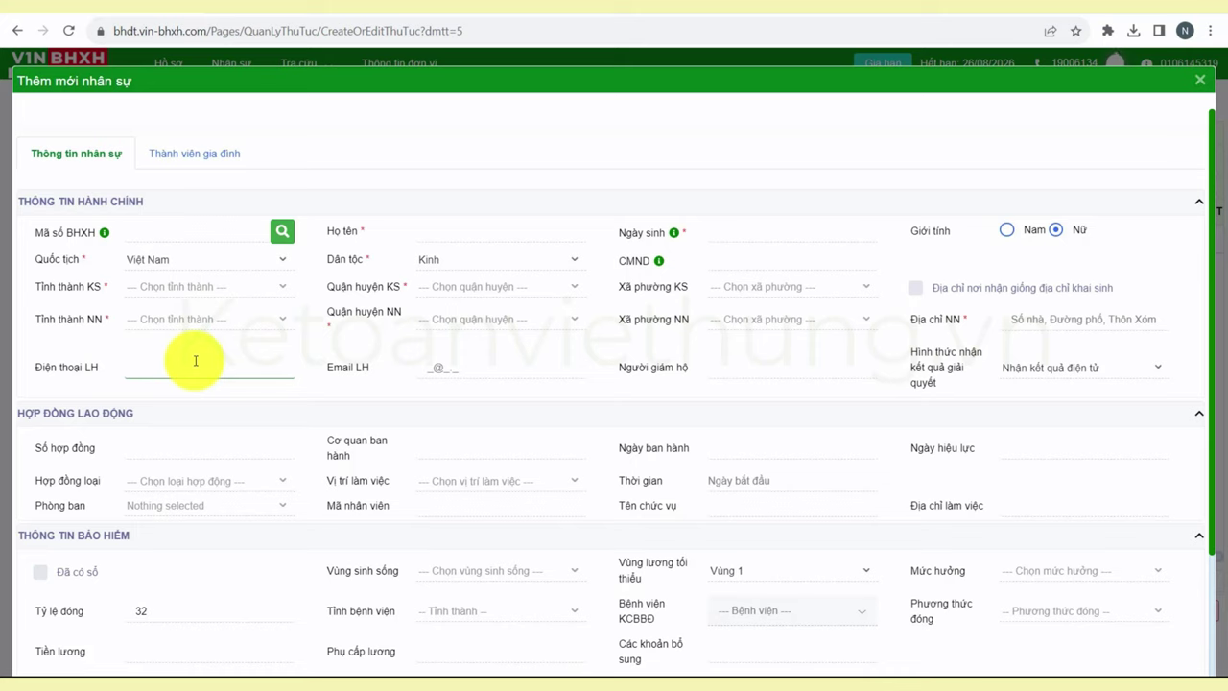
left_click(439, 365)
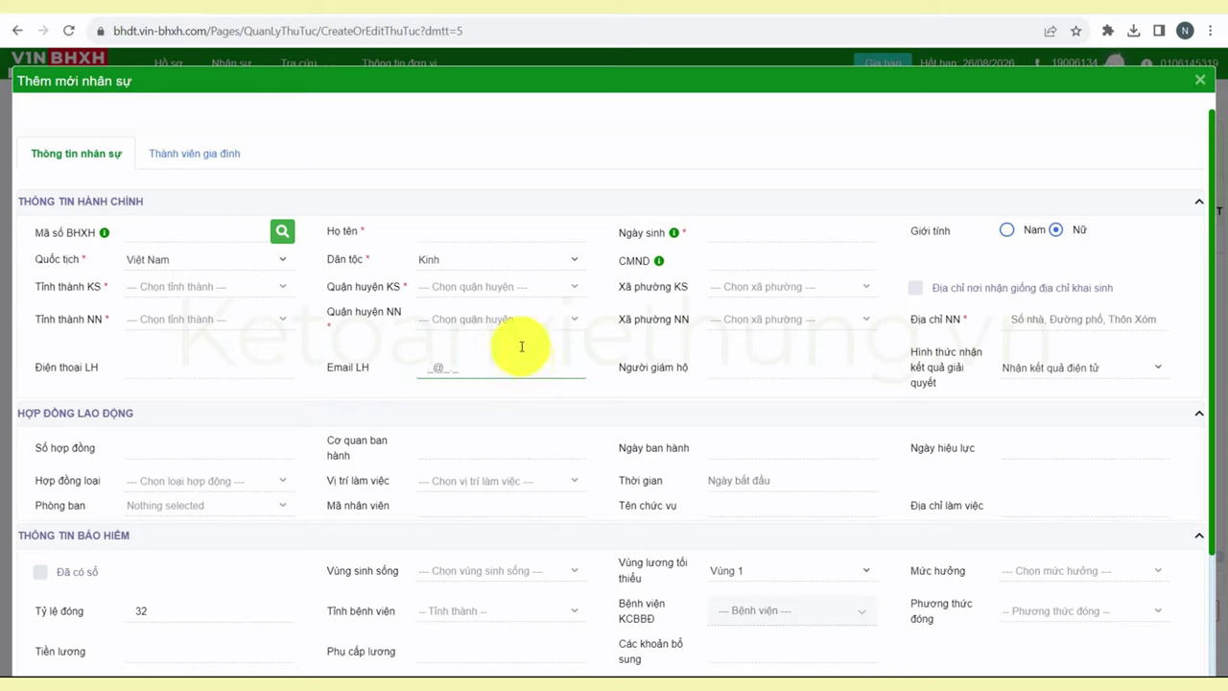
left_click(157, 362)
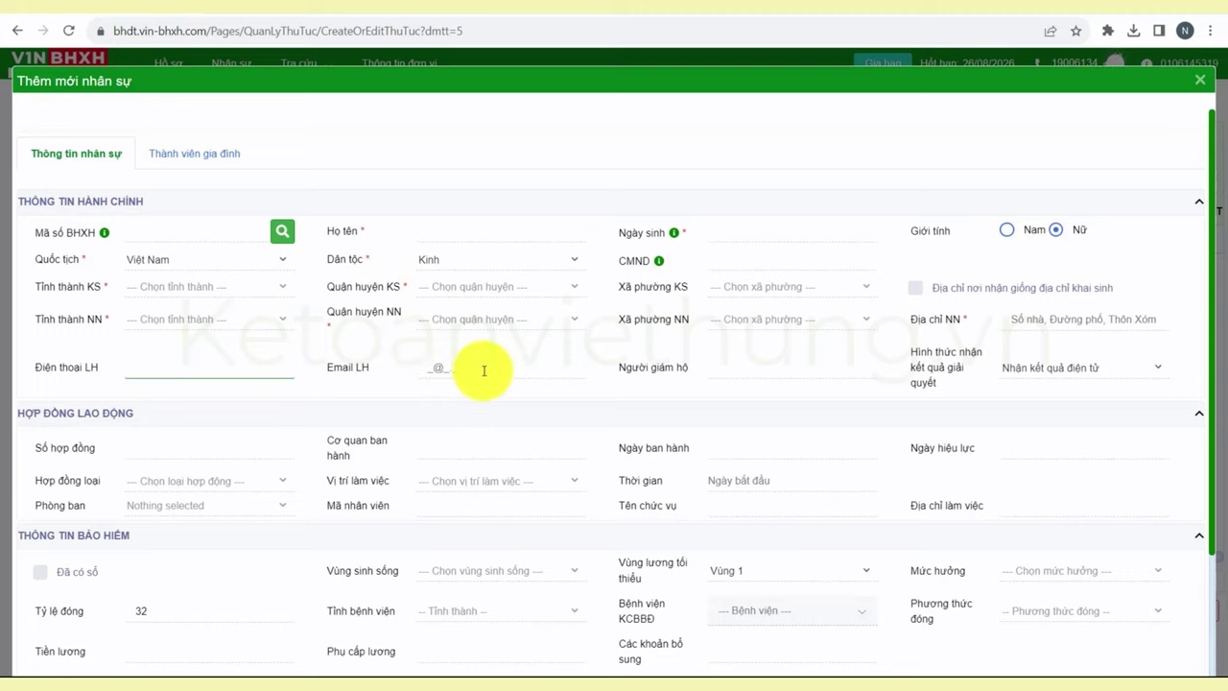
left_click(522, 369)
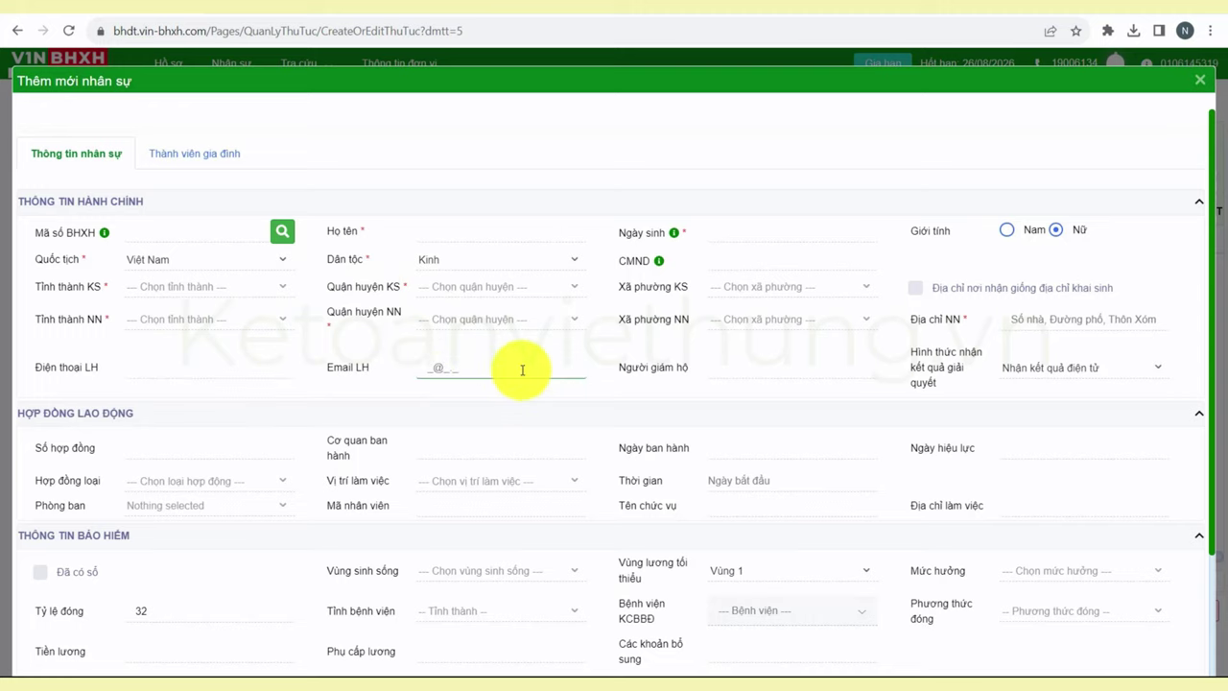
scroll(152, 251, "down", 3)
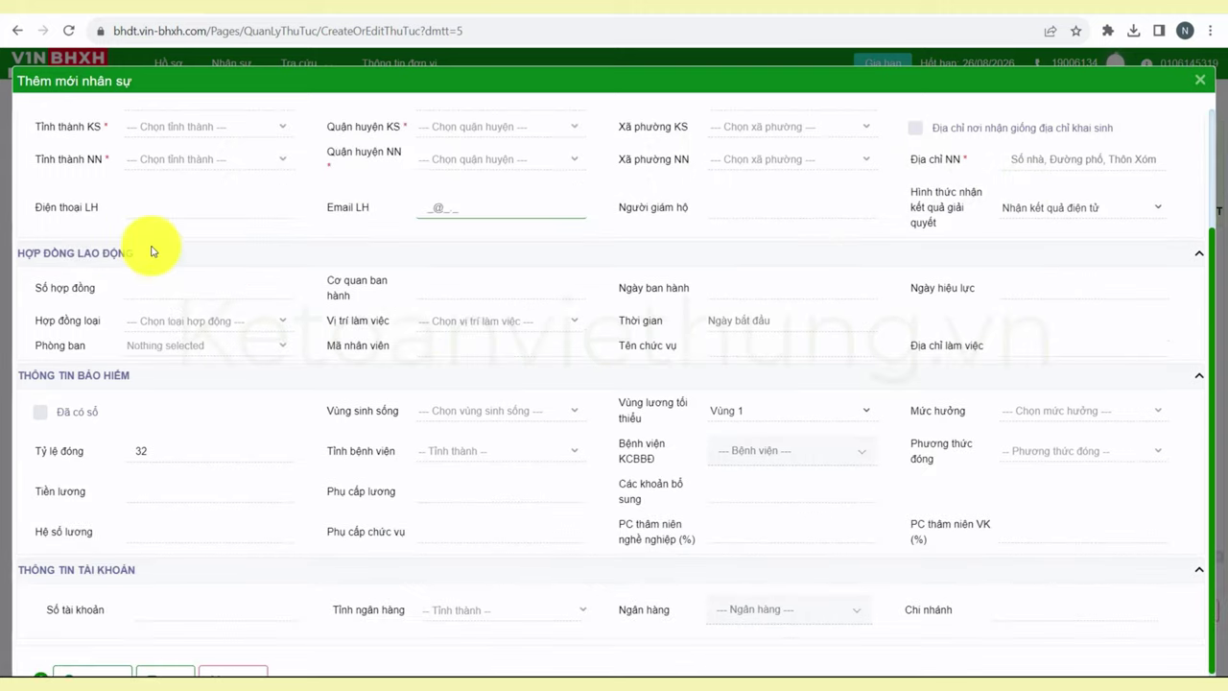
Step: Go through the labour contract section of the new employee form, including contract number, contract type and department
left_click_drag(170, 257, 13, 256)
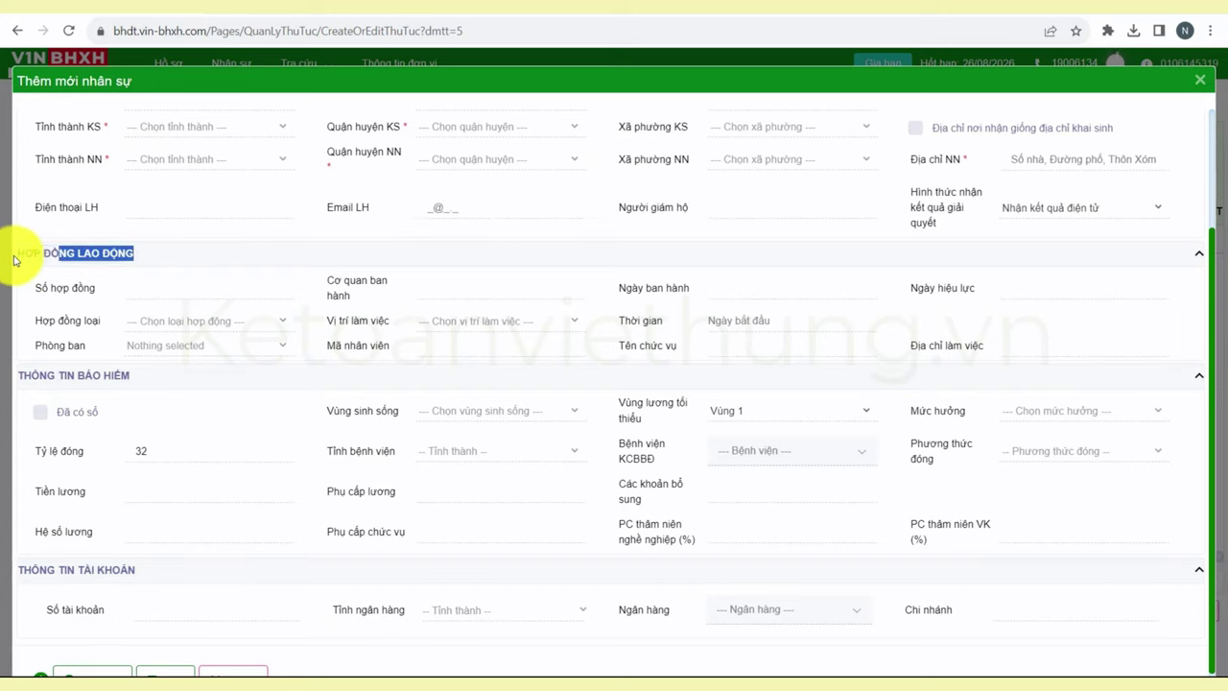
left_click(167, 287)
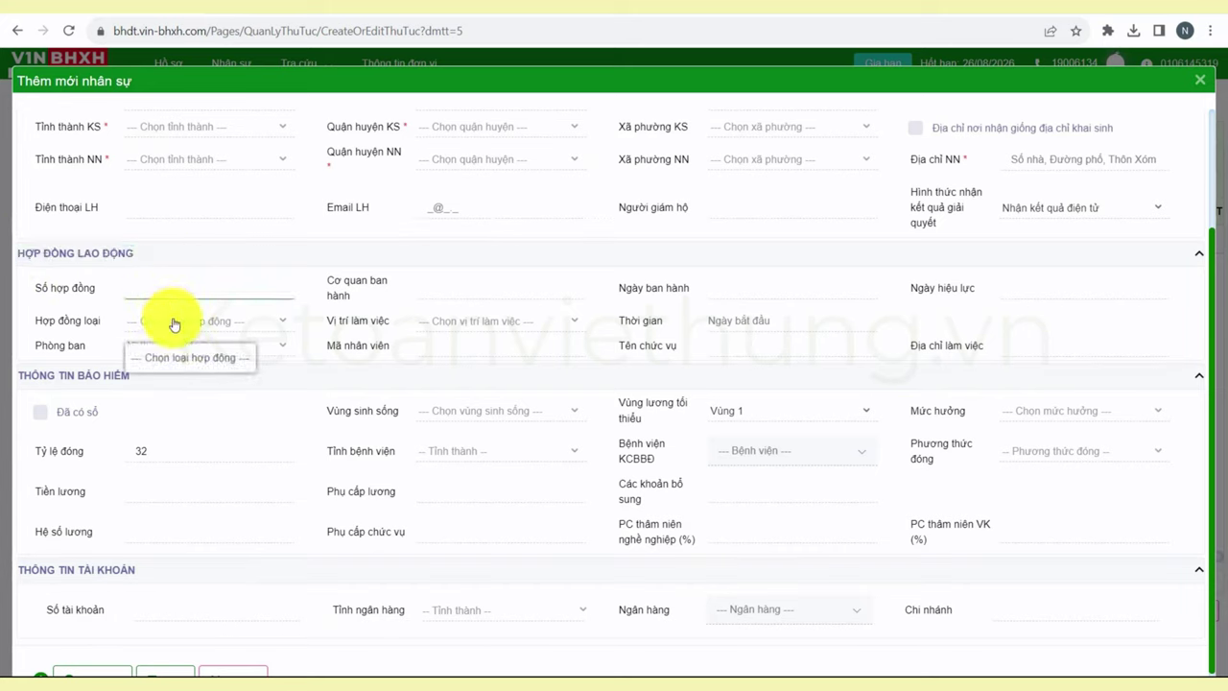
left_click(284, 347)
left_click(284, 348)
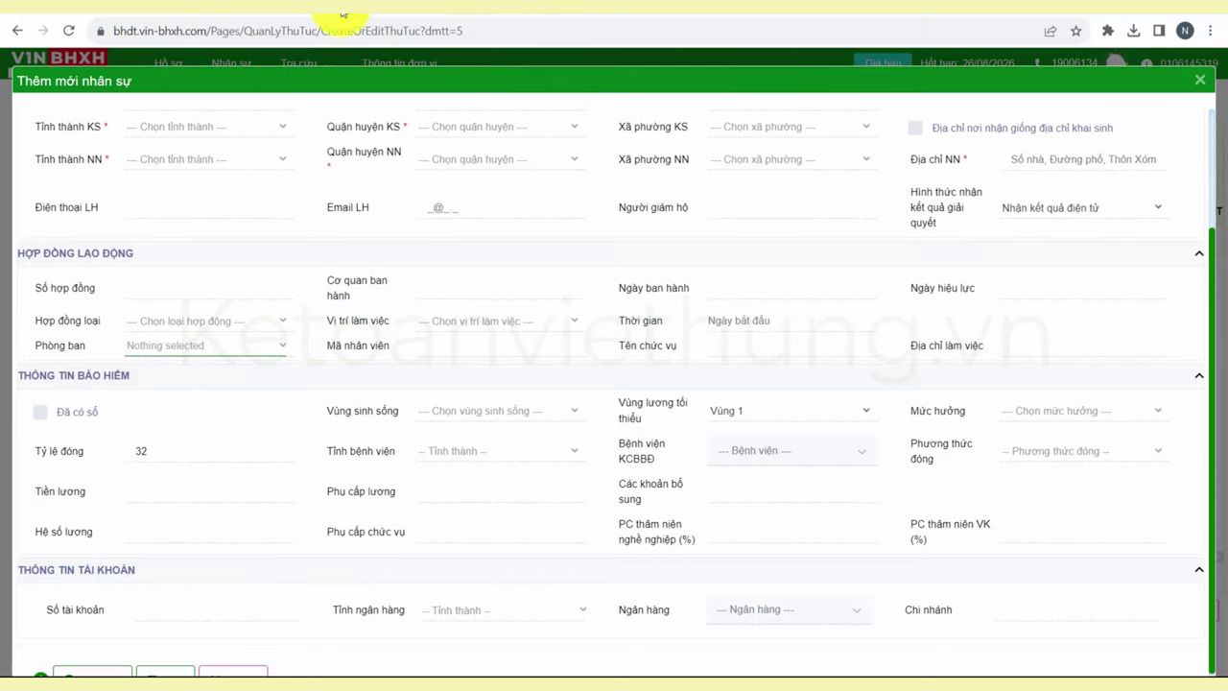
Step: Consult the sample labour contract and its attached documents on the course page, and return to the new employee form
left_click(274, 13)
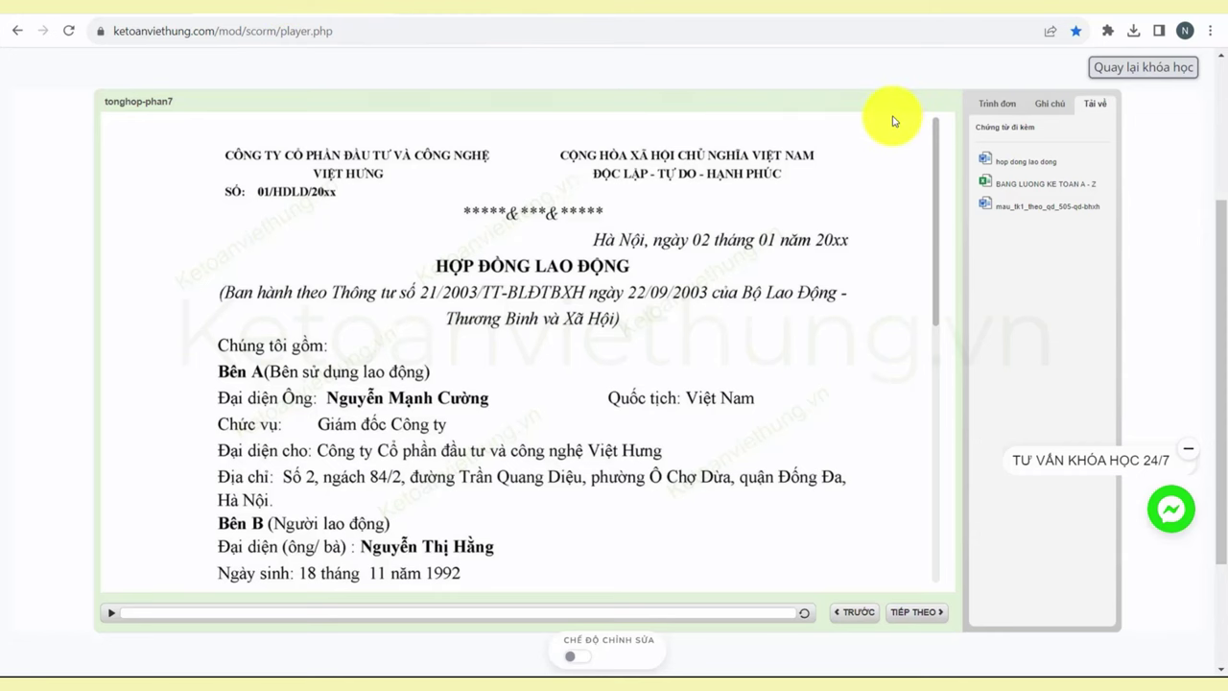
left_click(1020, 165)
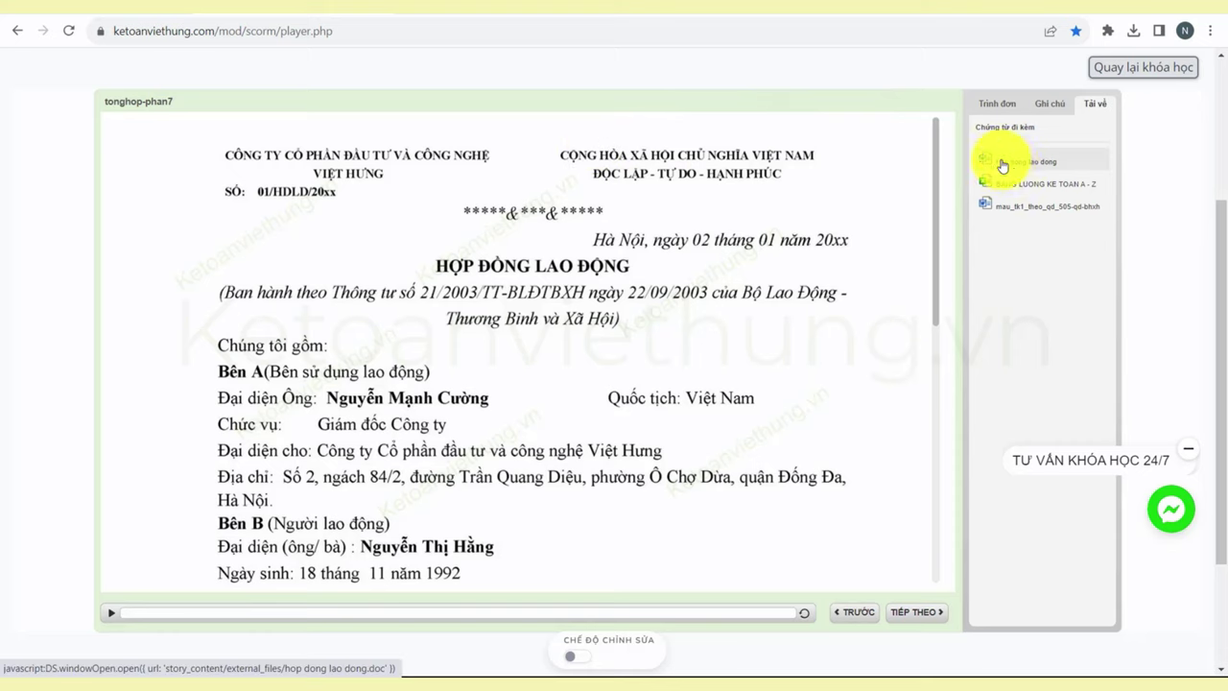
left_click(110, 11)
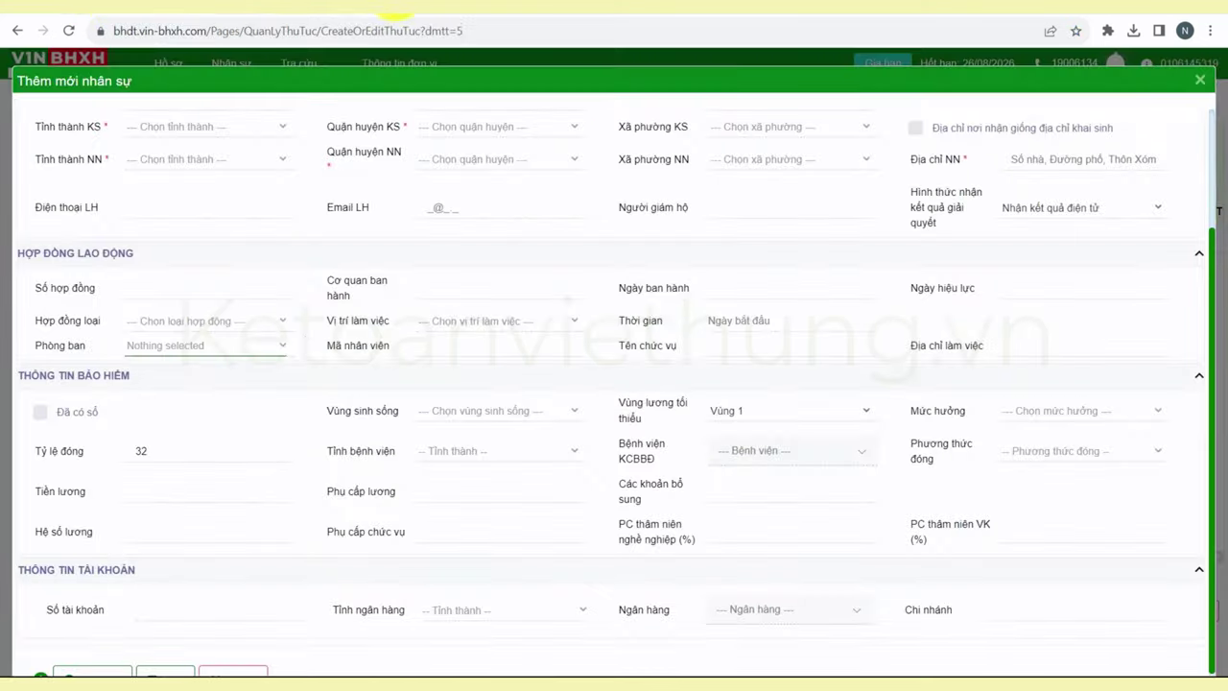
left_click(286, 14)
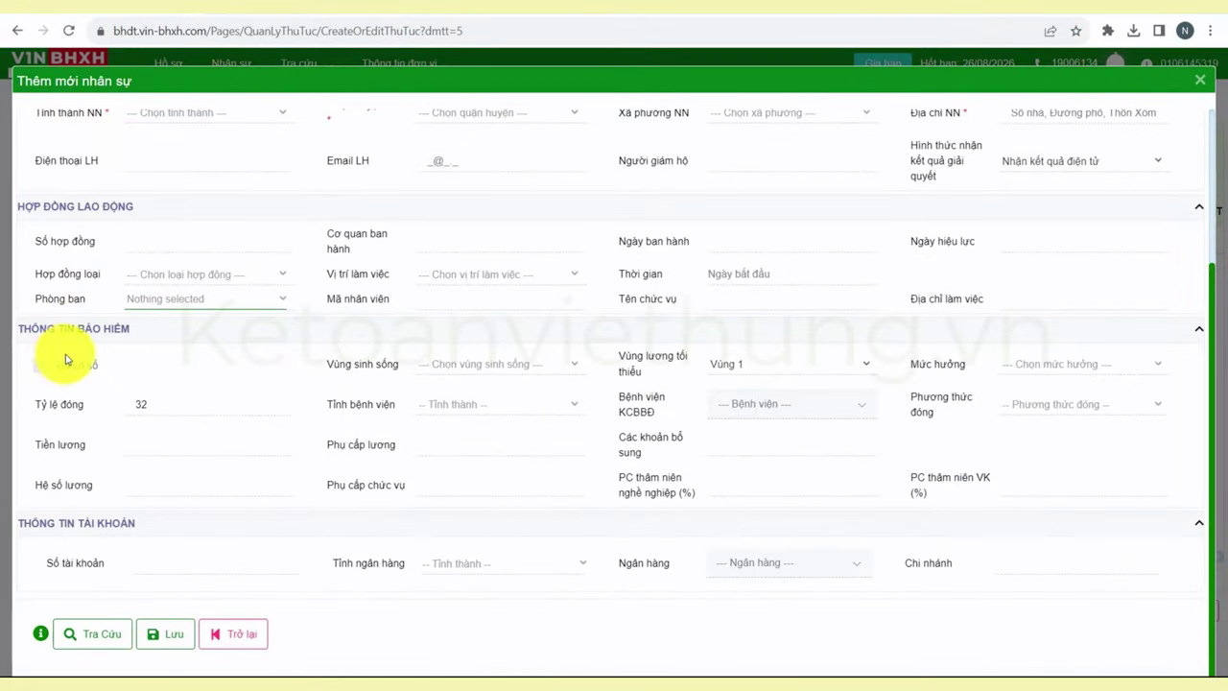
Step: Fill the insurance section with living region K1, hospital province Hà Nội and a private hospital for initial care, and go to the account number
left_click(69, 374)
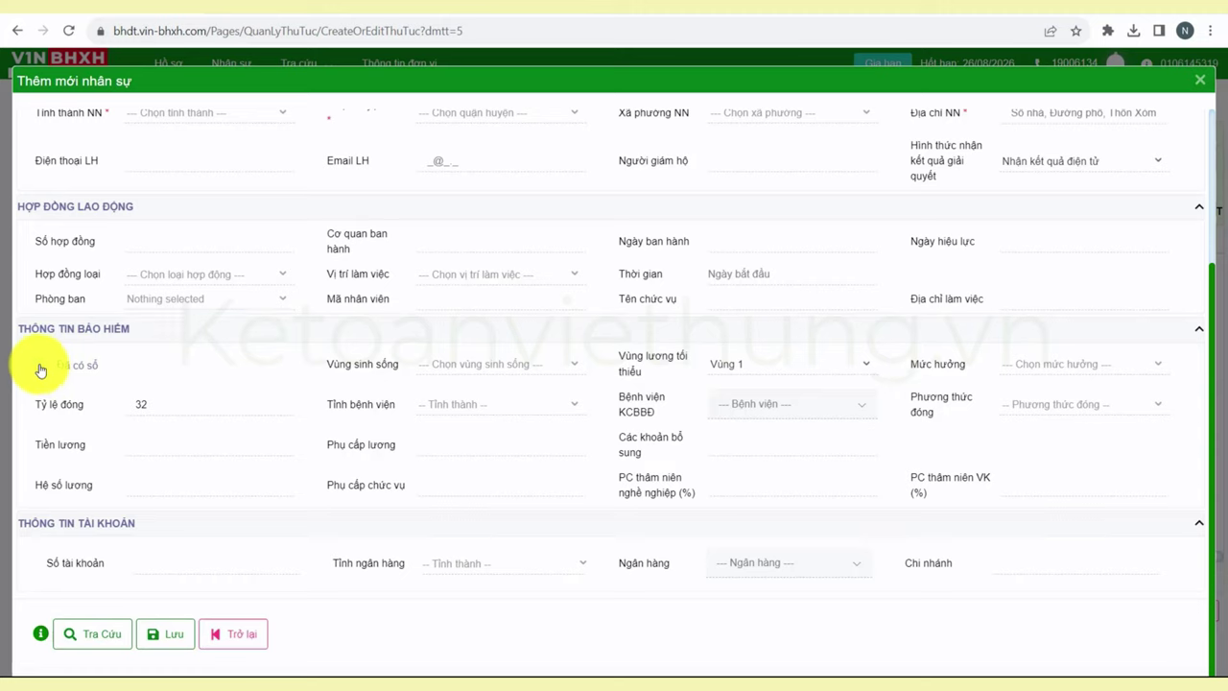
left_click(192, 445)
left_click(464, 449)
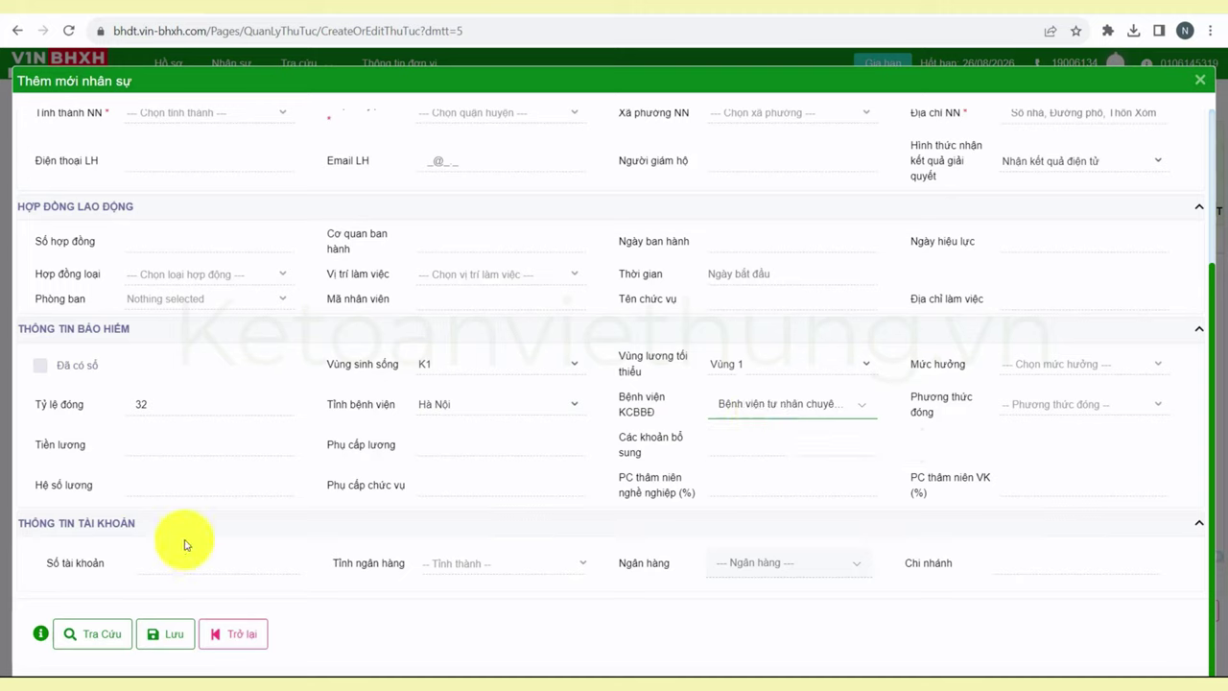
left_click(152, 568)
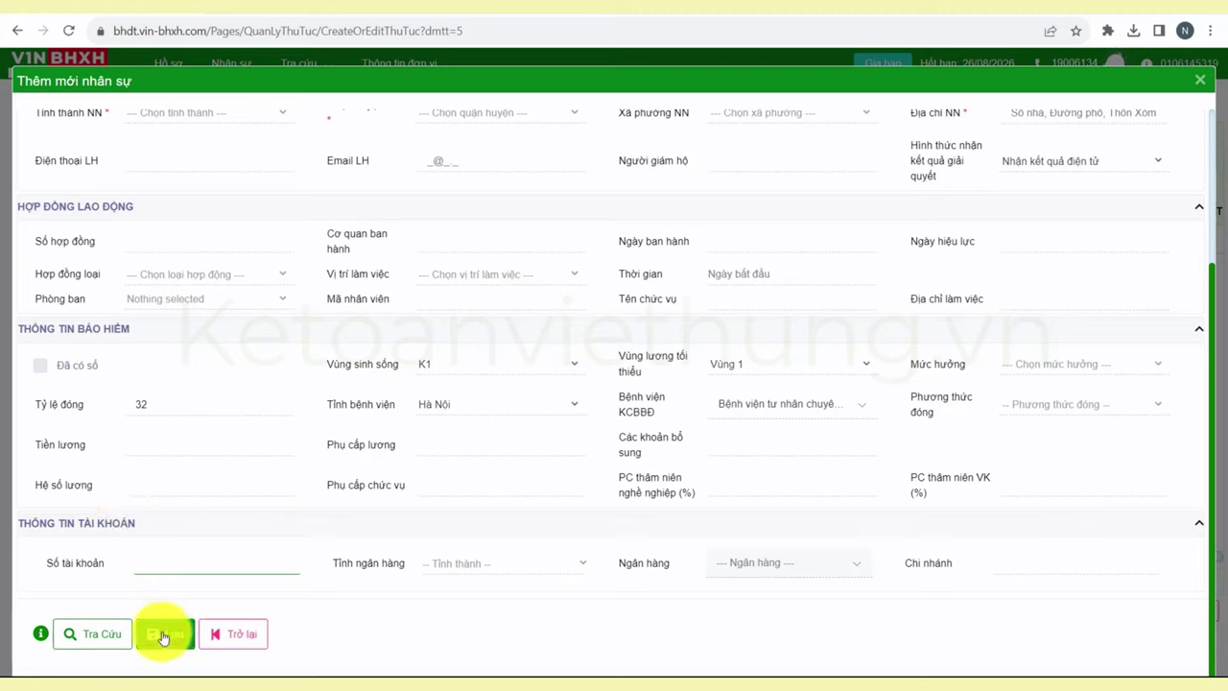
Step: Close the new employee form without saving and look over the adjustment options offered for the listed employees
left_click(1200, 80)
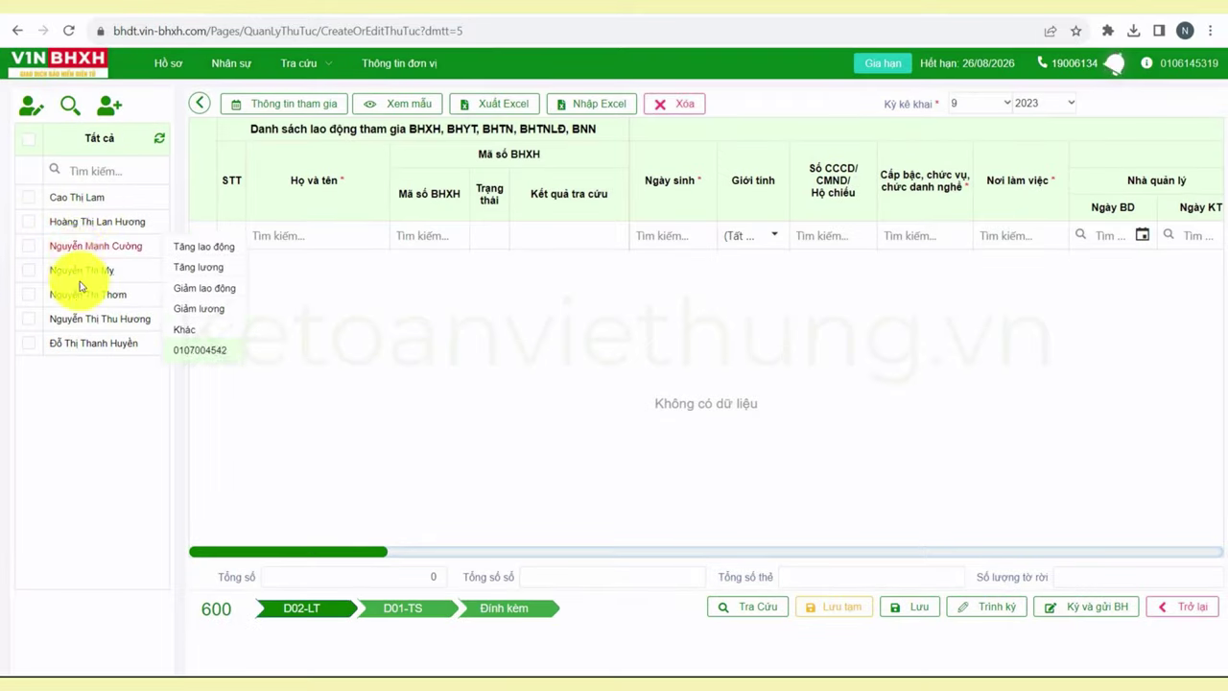
mouse_move(93, 217)
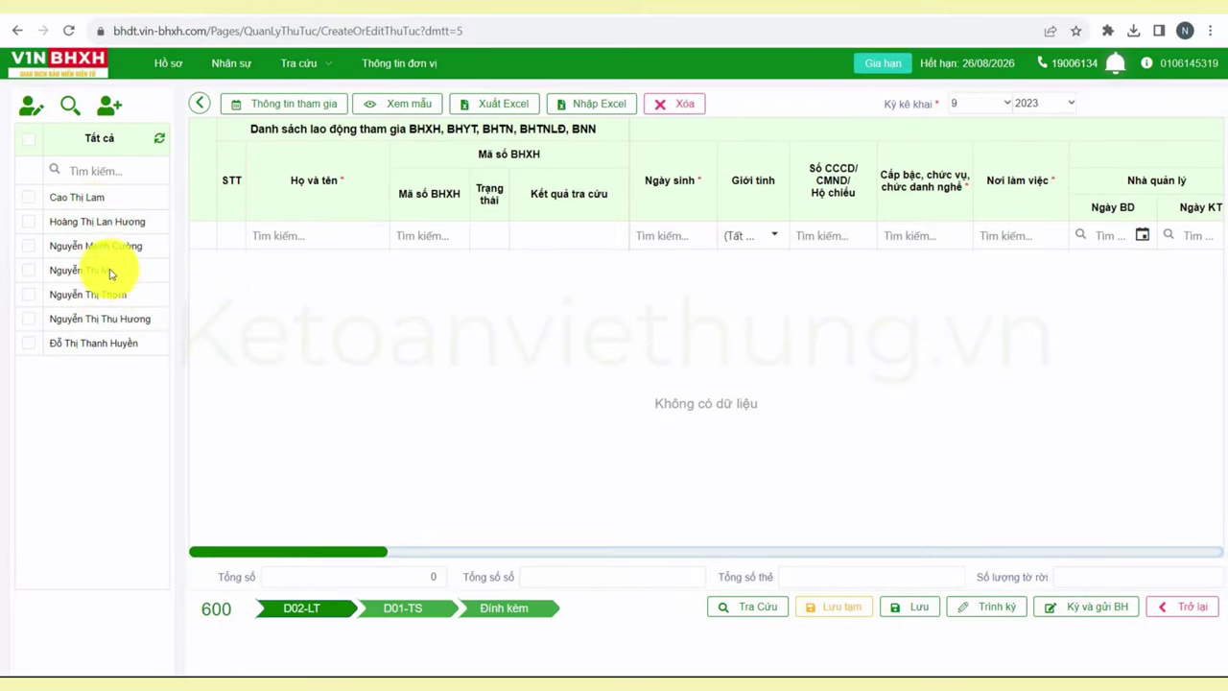
mouse_move(109, 252)
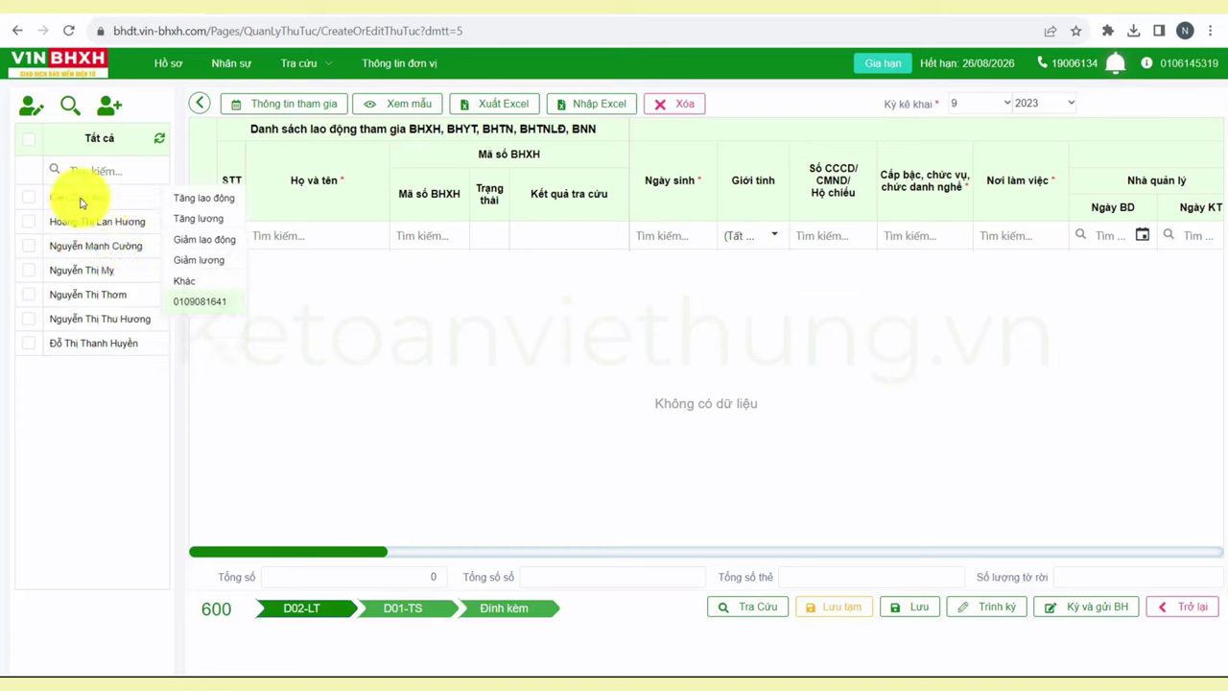
Step: Add the first listed employee to the D02-LT declaration as a labour increase (Tăng lao động)
left_click(28, 198)
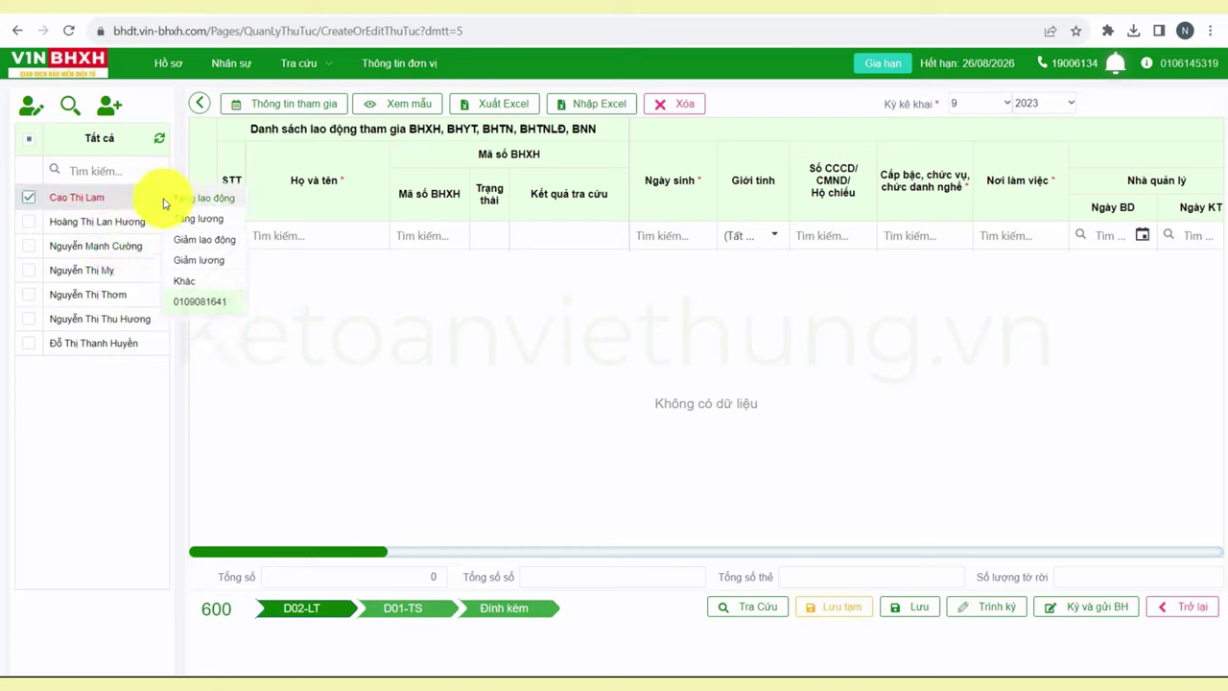
left_click(220, 207)
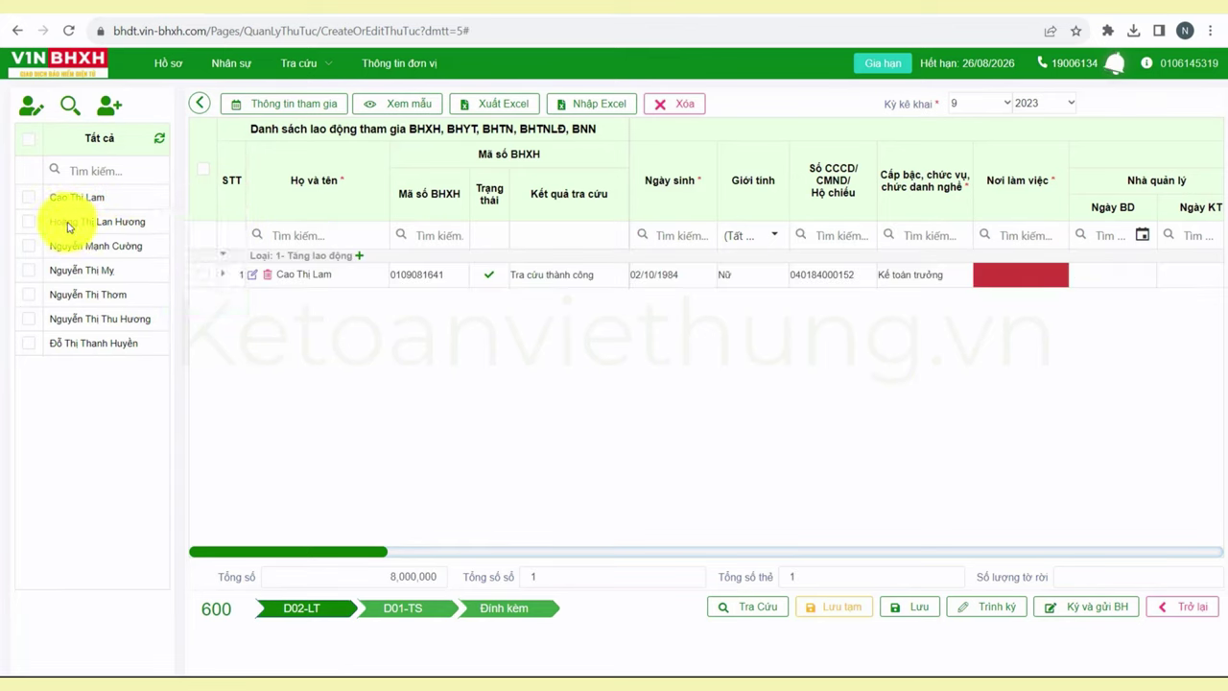
mouse_move(96, 245)
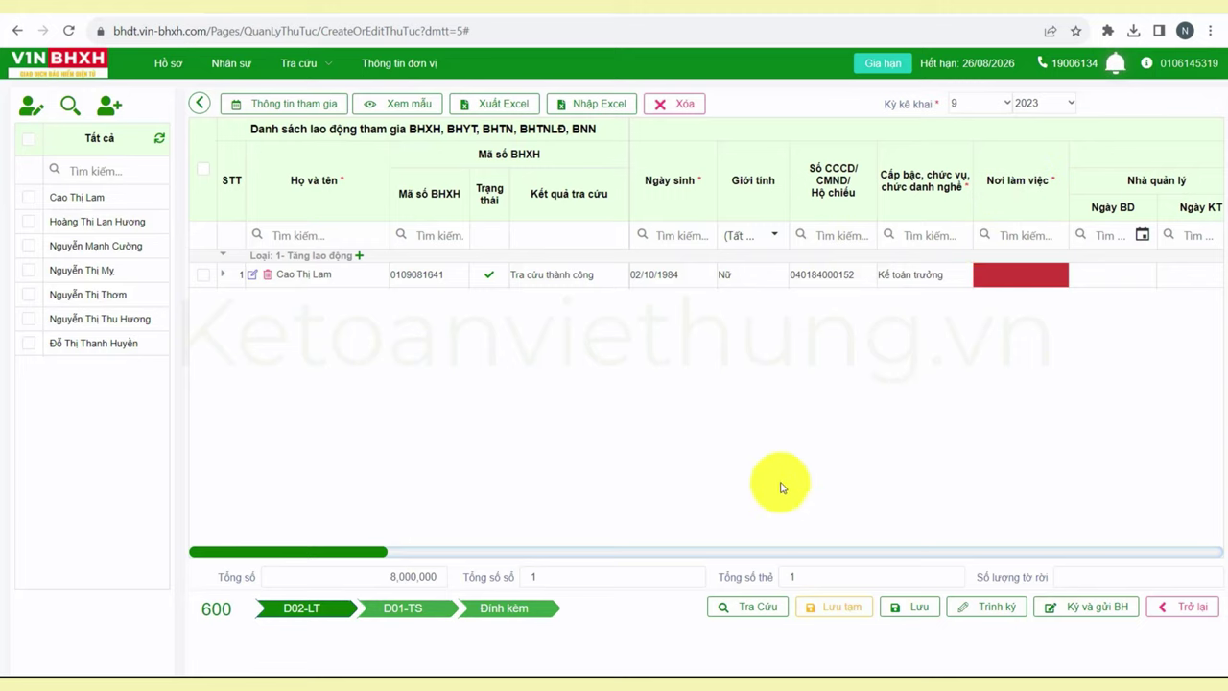
Step: Set the added employee's workplace (Nơi làm việc) to Hà Nội
left_click_drag(355, 556, 296, 570)
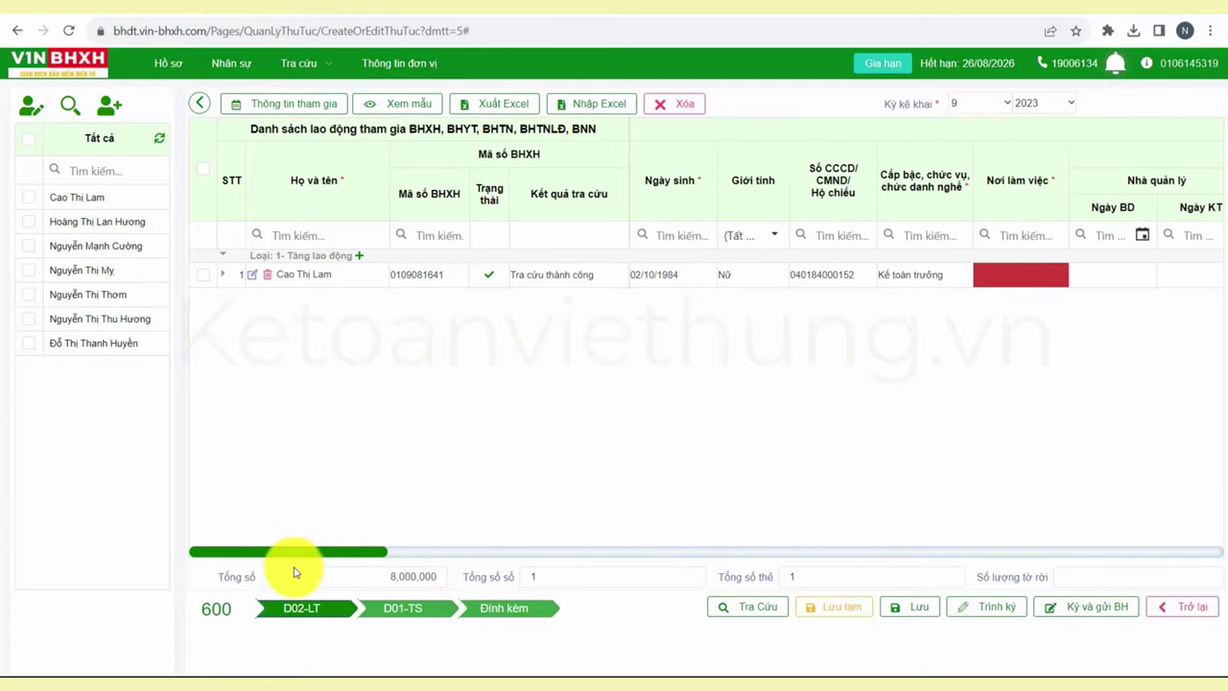
left_click(381, 554)
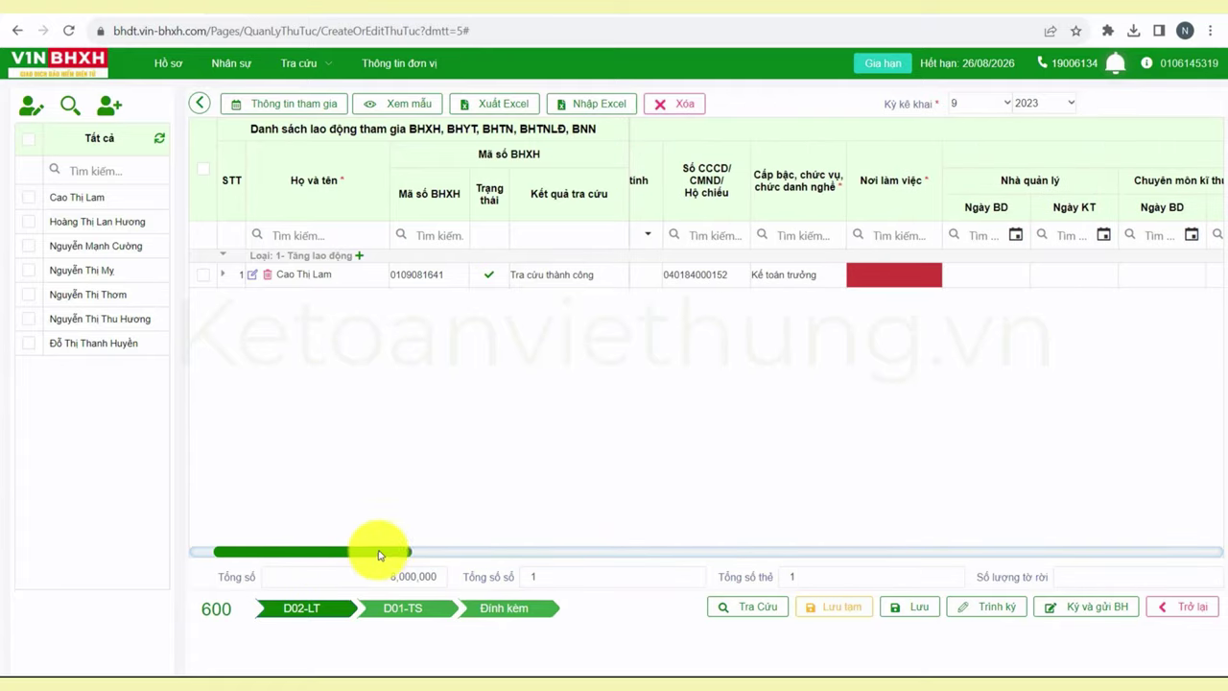
left_click_drag(378, 551, 317, 550)
left_click(1012, 276)
key("Tab")
key("Tab")
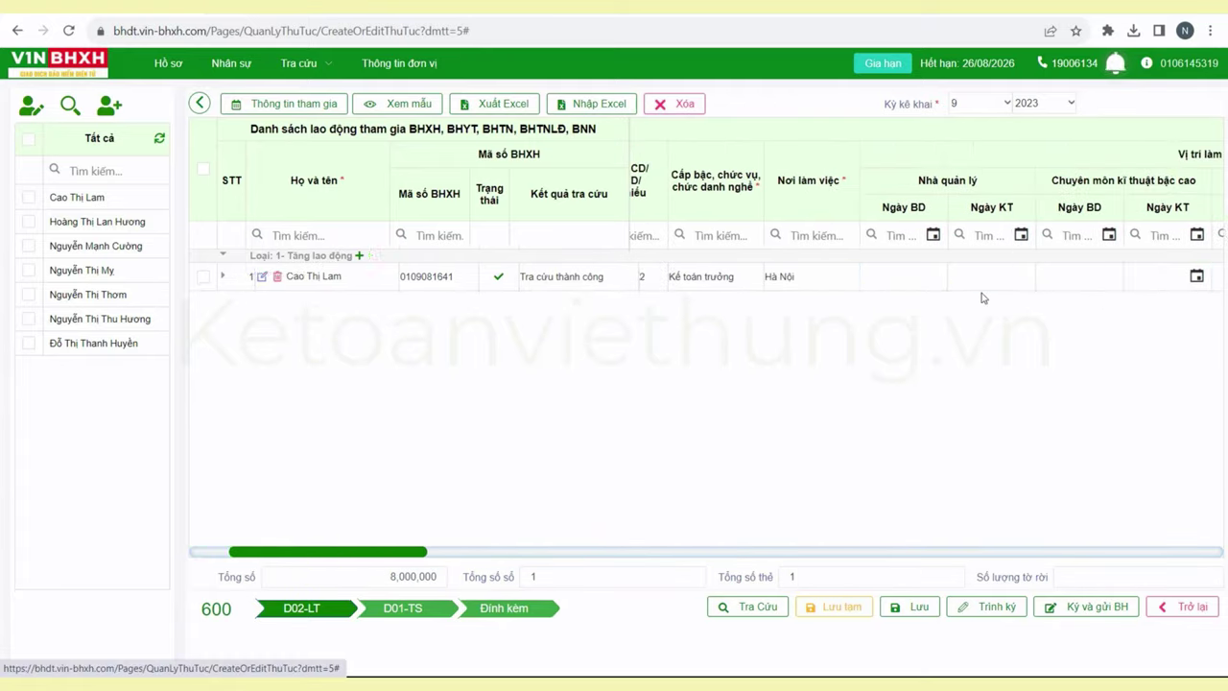
Step: Check the employee's salary level, salary allowance and additional payment entries
left_click(1039, 237)
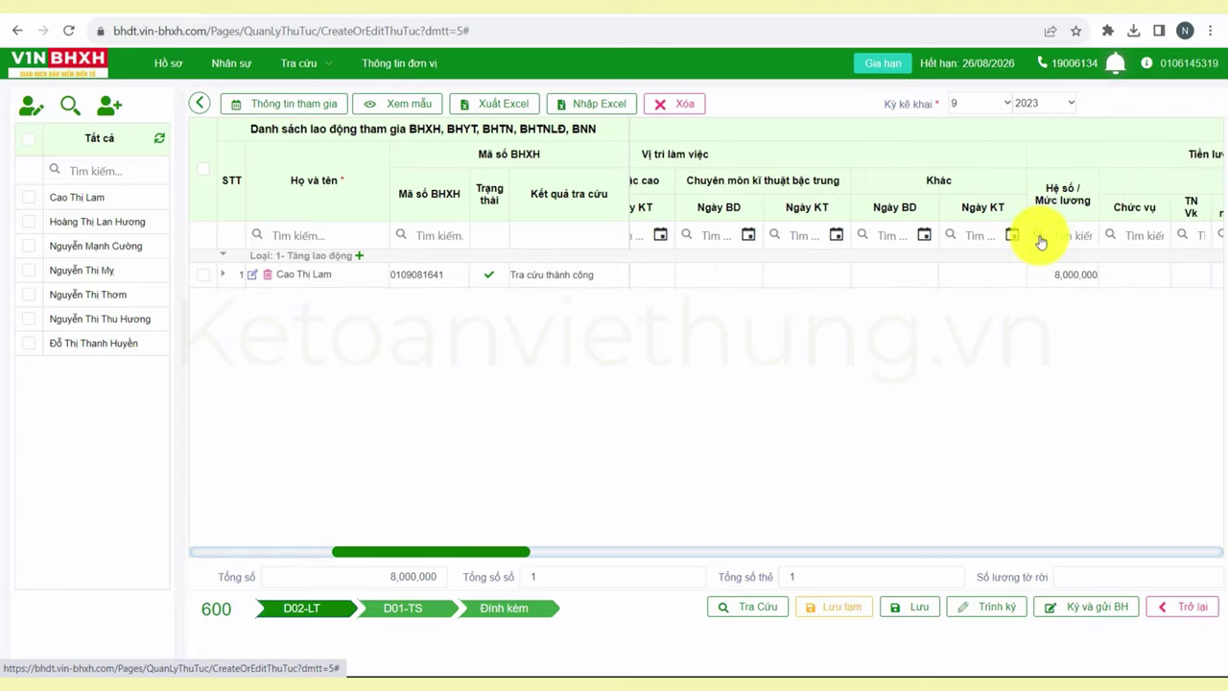
left_click(1058, 276)
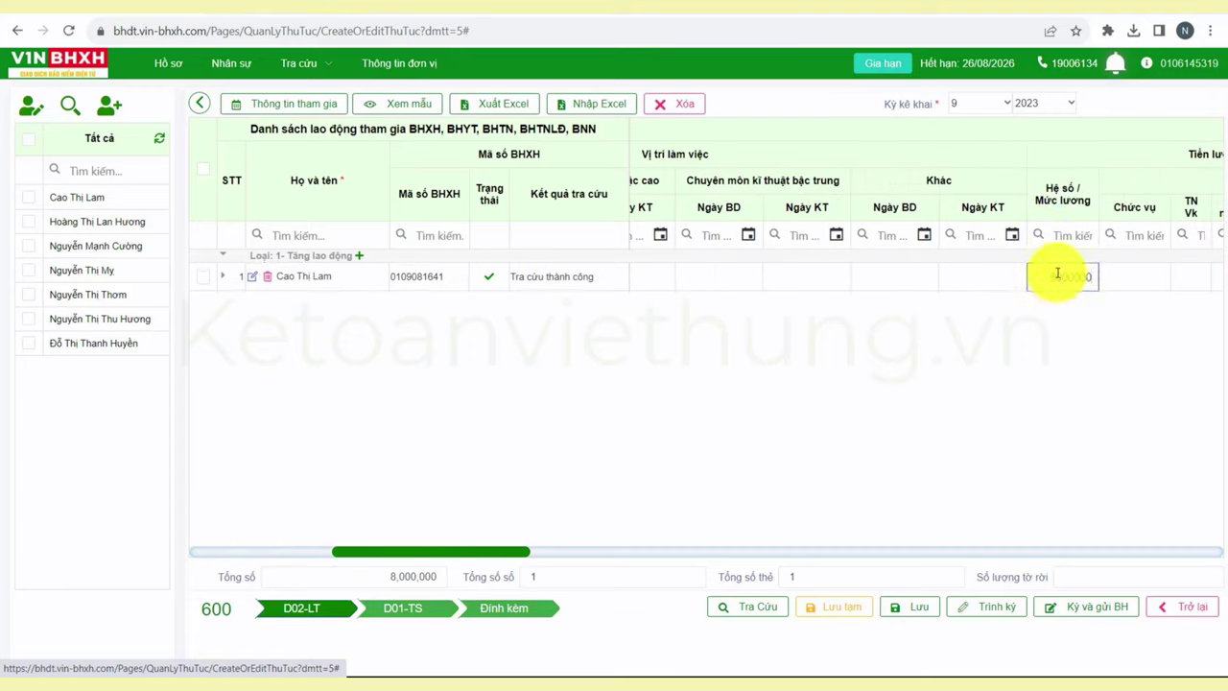
left_click_drag(1044, 275, 1105, 281)
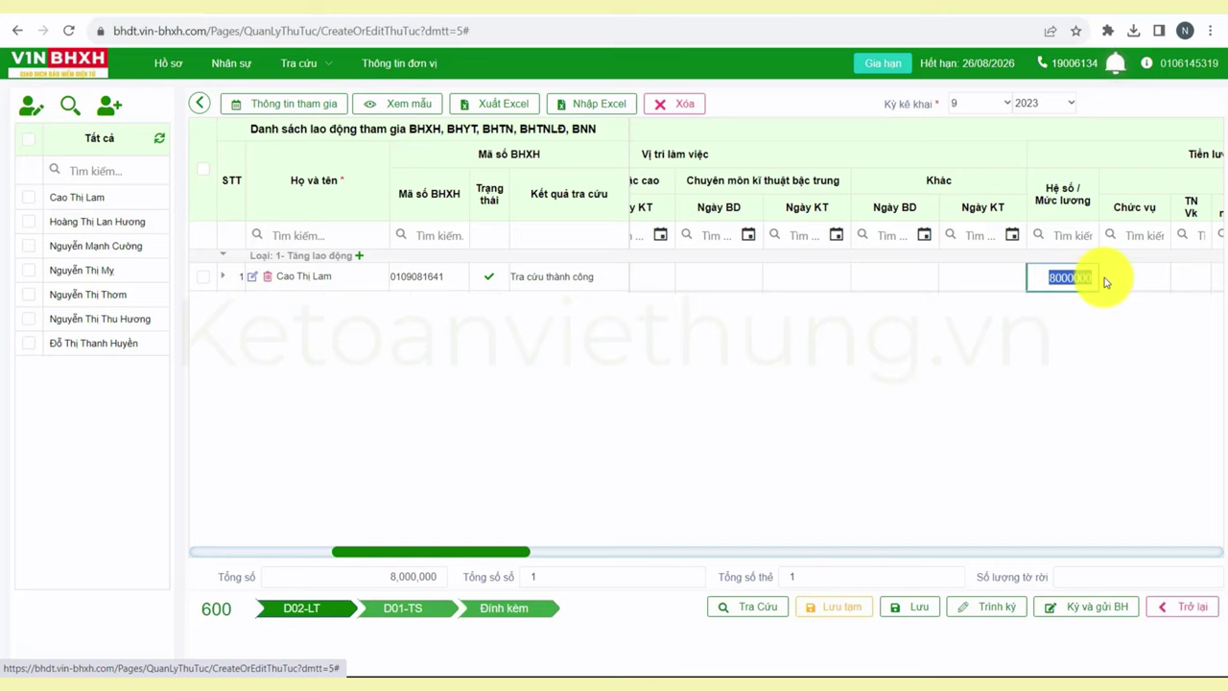
left_click(1049, 279)
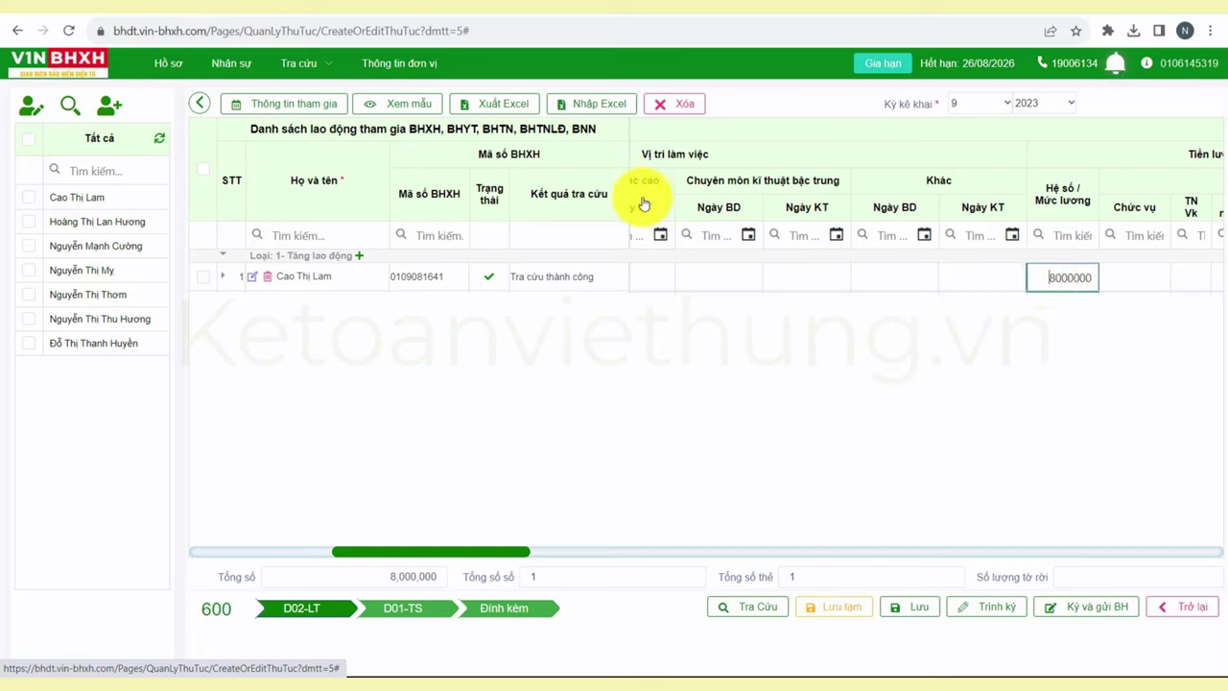
left_click_drag(504, 554, 599, 543)
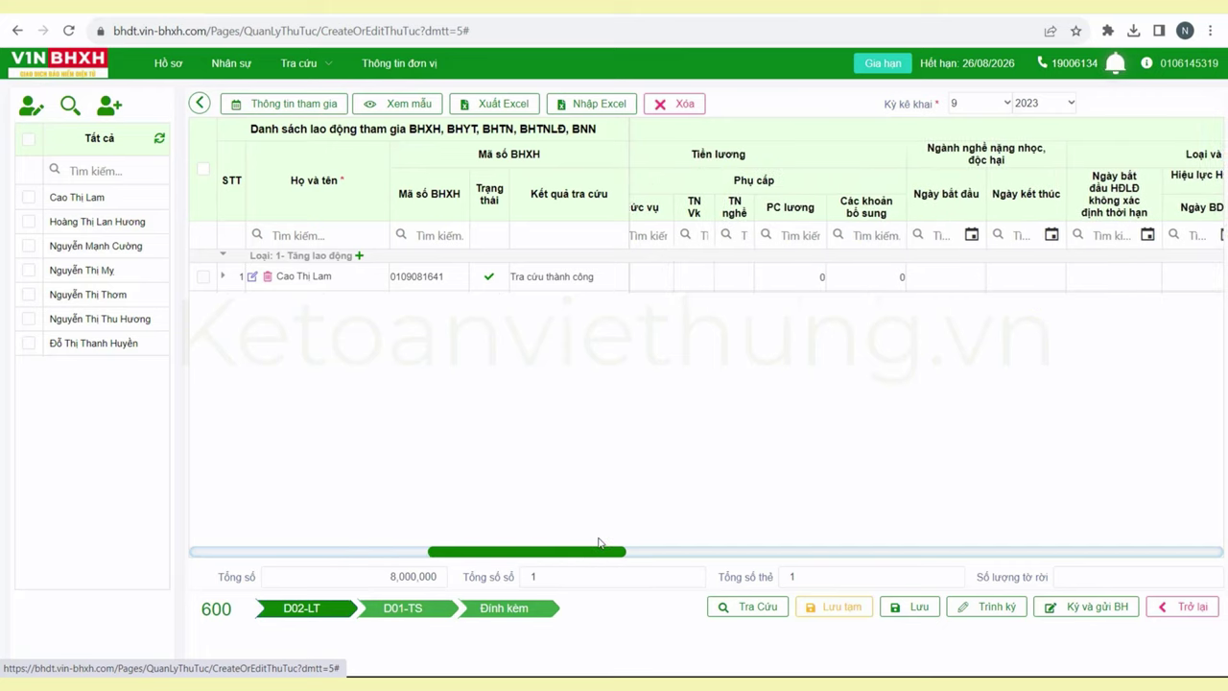
left_click(871, 279)
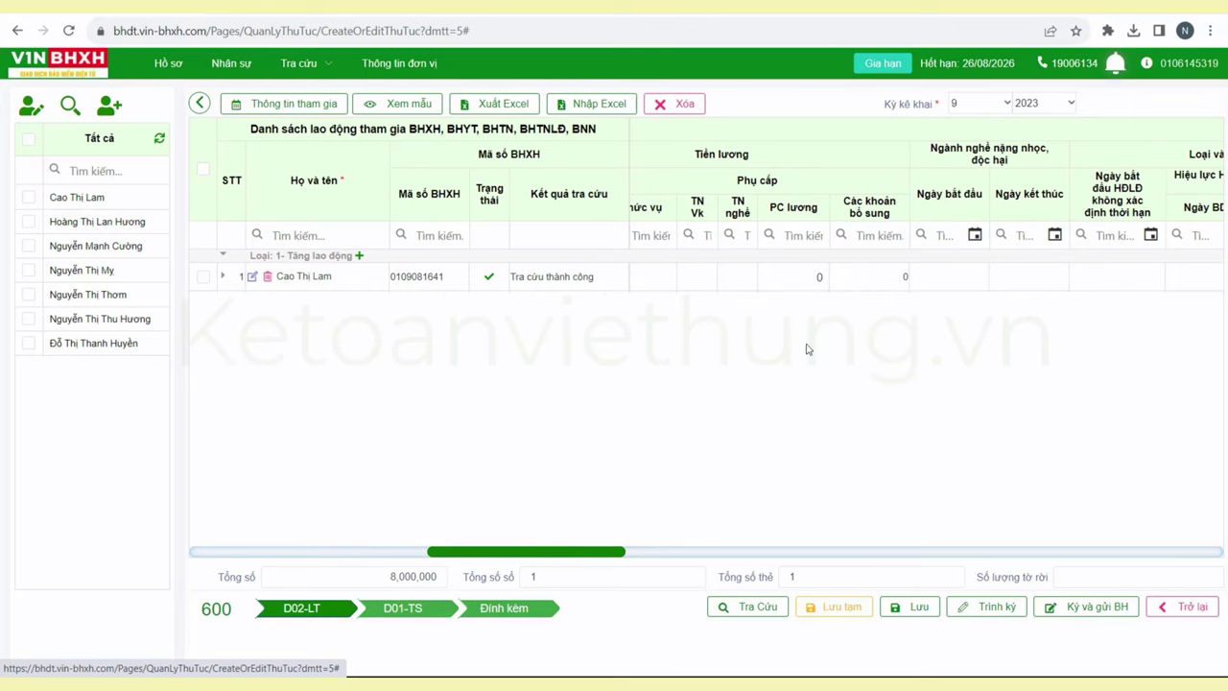
Step: Set the employee's adjustment plan (Phương án điều chỉnh) to TM - Tăng mới
left_click_drag(585, 557, 716, 555)
left_click(1013, 278)
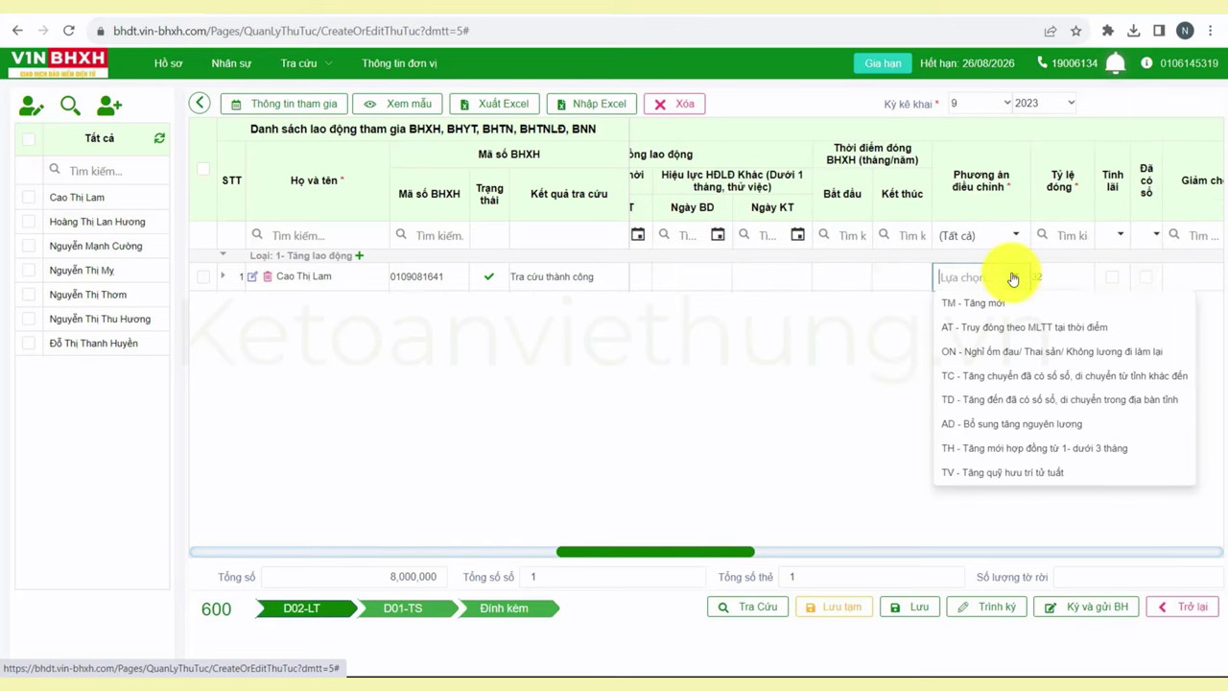
left_click(976, 305)
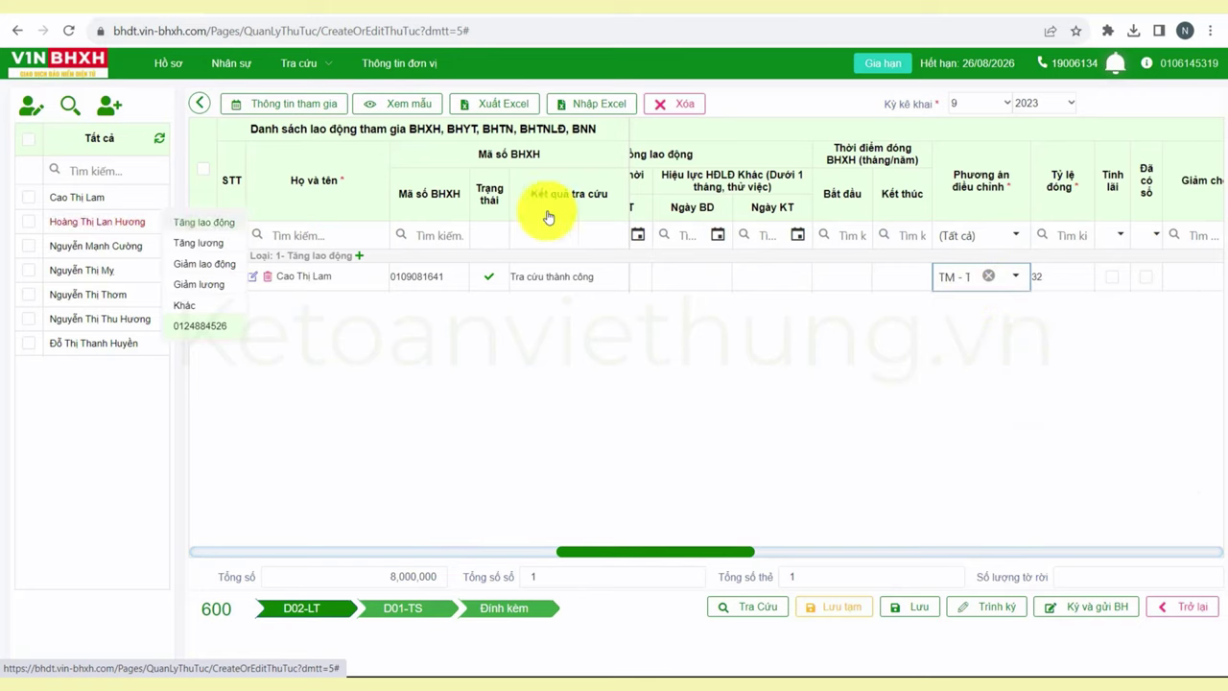
left_click(1017, 280)
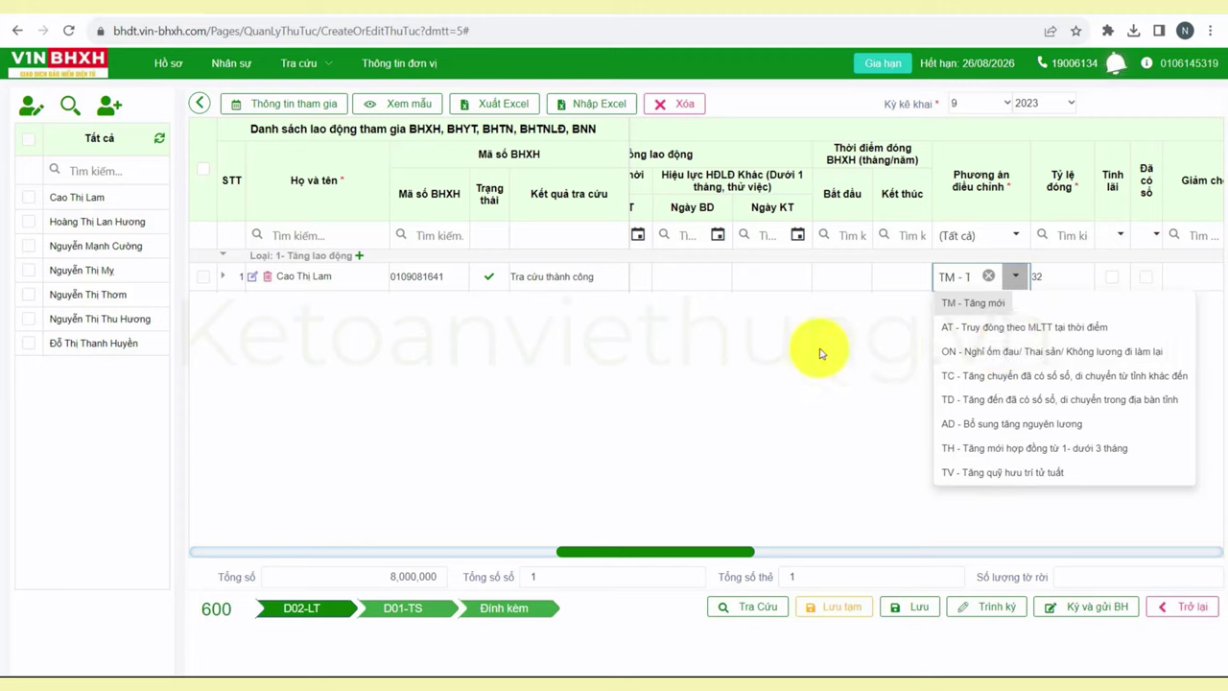
Step: Set the start of the employee's social insurance contribution period to 09/2023
left_click(842, 274)
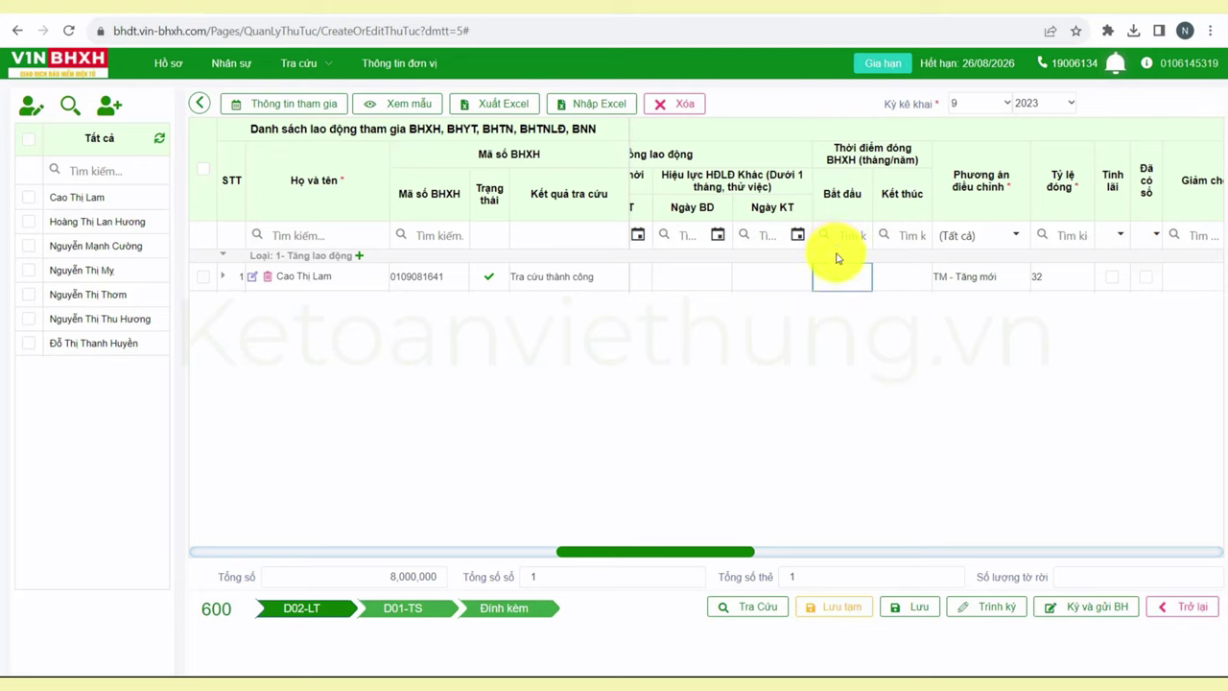
left_click(845, 276)
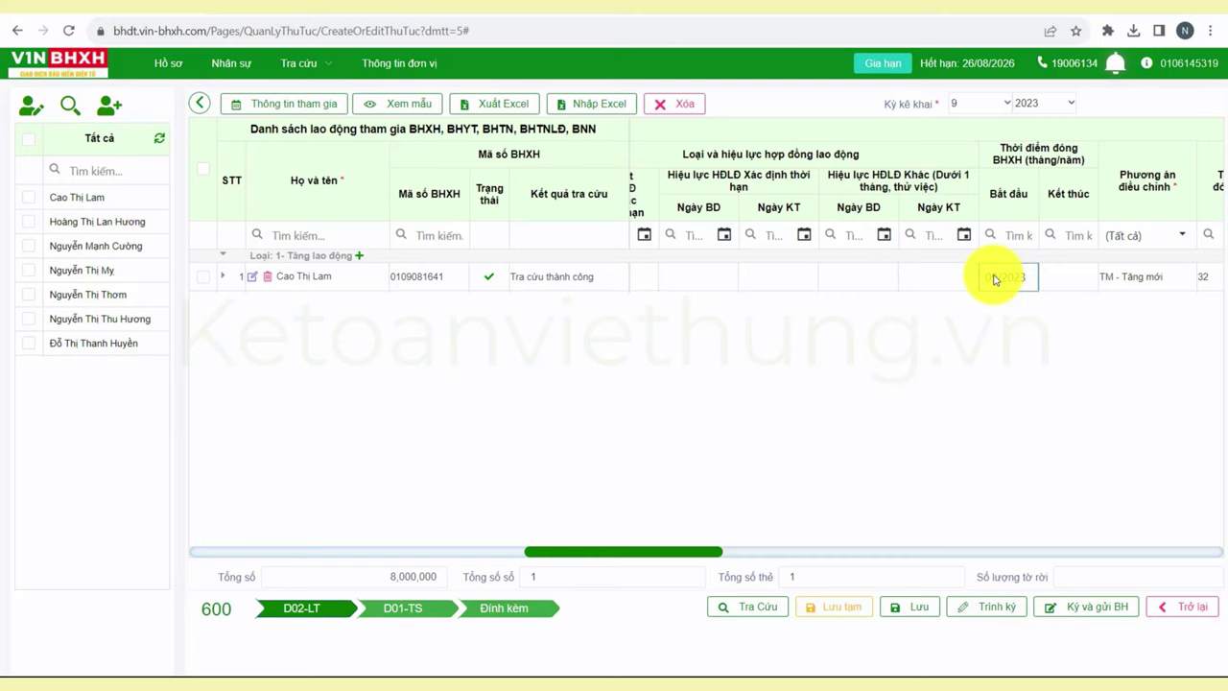
left_click_drag(1023, 277, 971, 281)
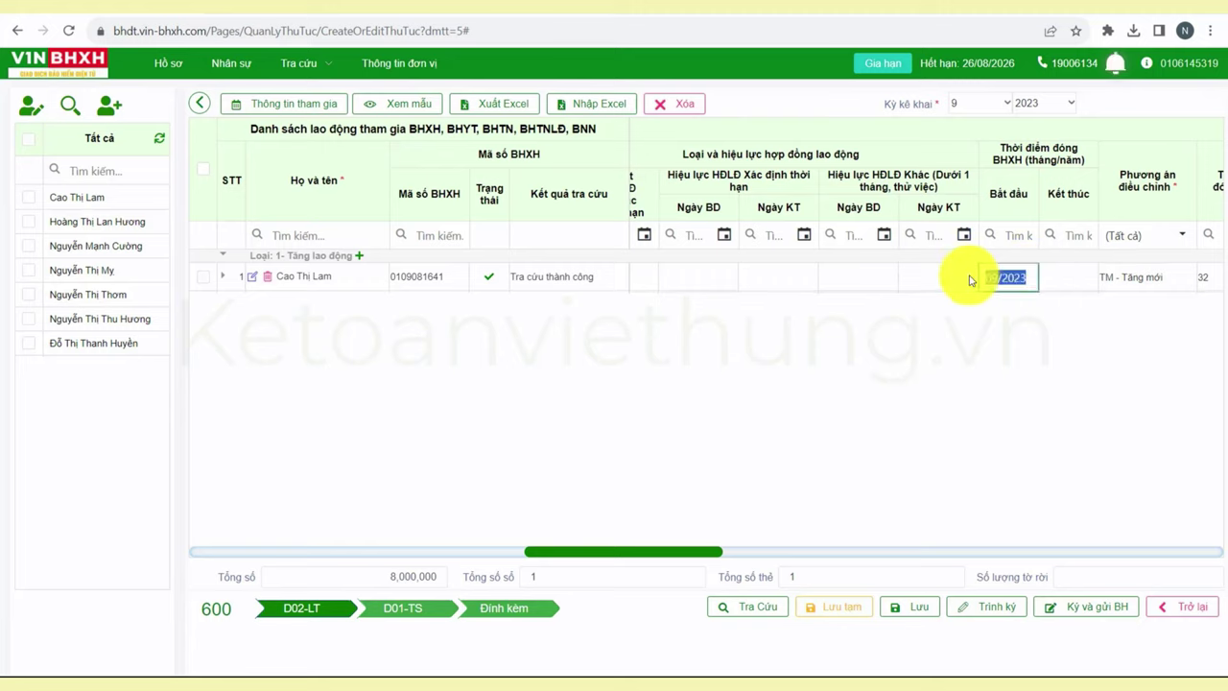
left_click(1065, 276)
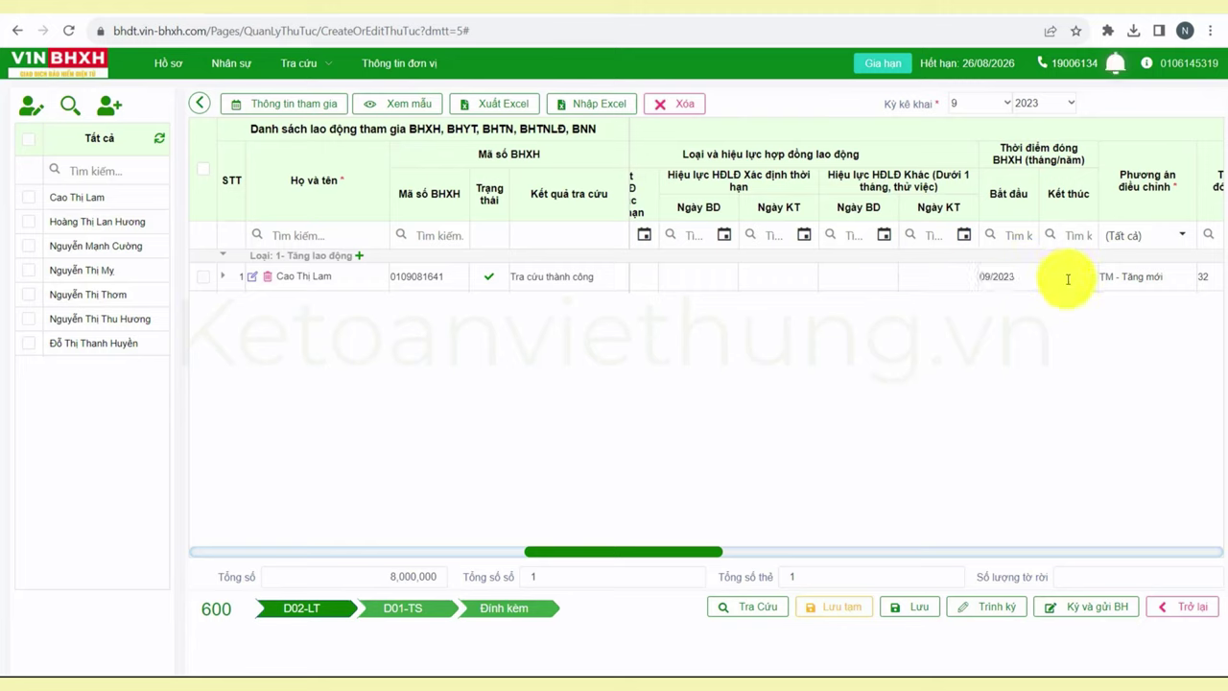
Step: Enter contract number 25 and signing date 02/09/2023 for the employee
left_click_drag(624, 552, 810, 555)
left_click(788, 274)
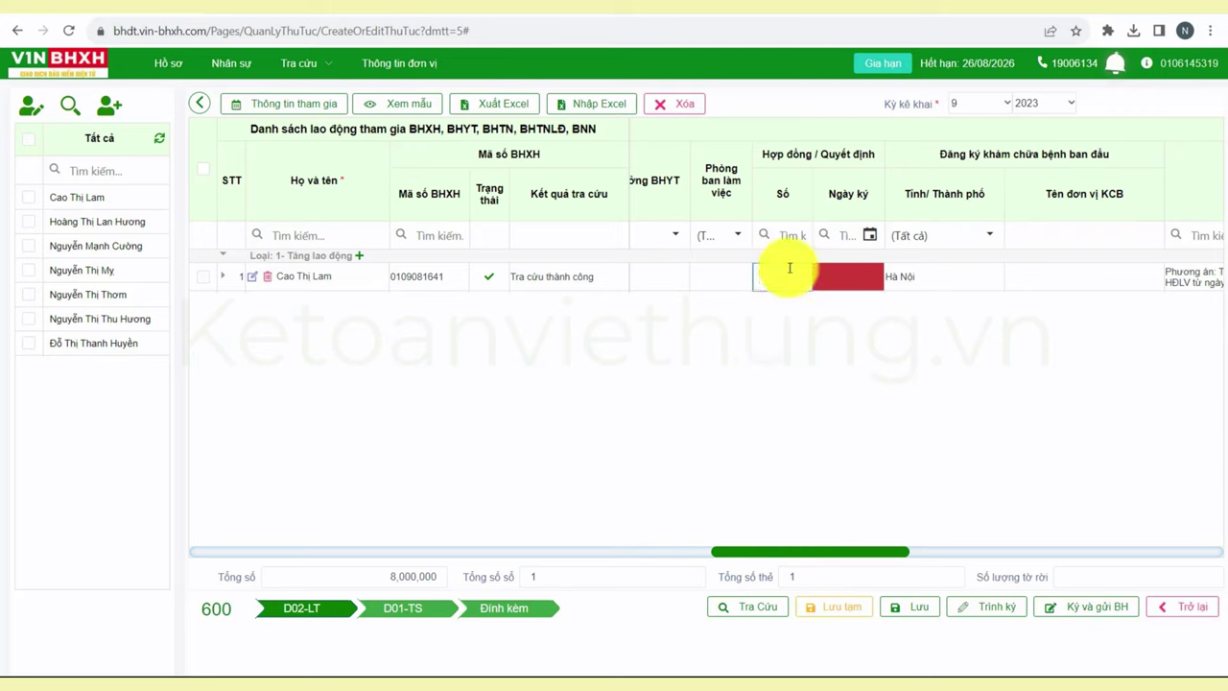
left_click(771, 244)
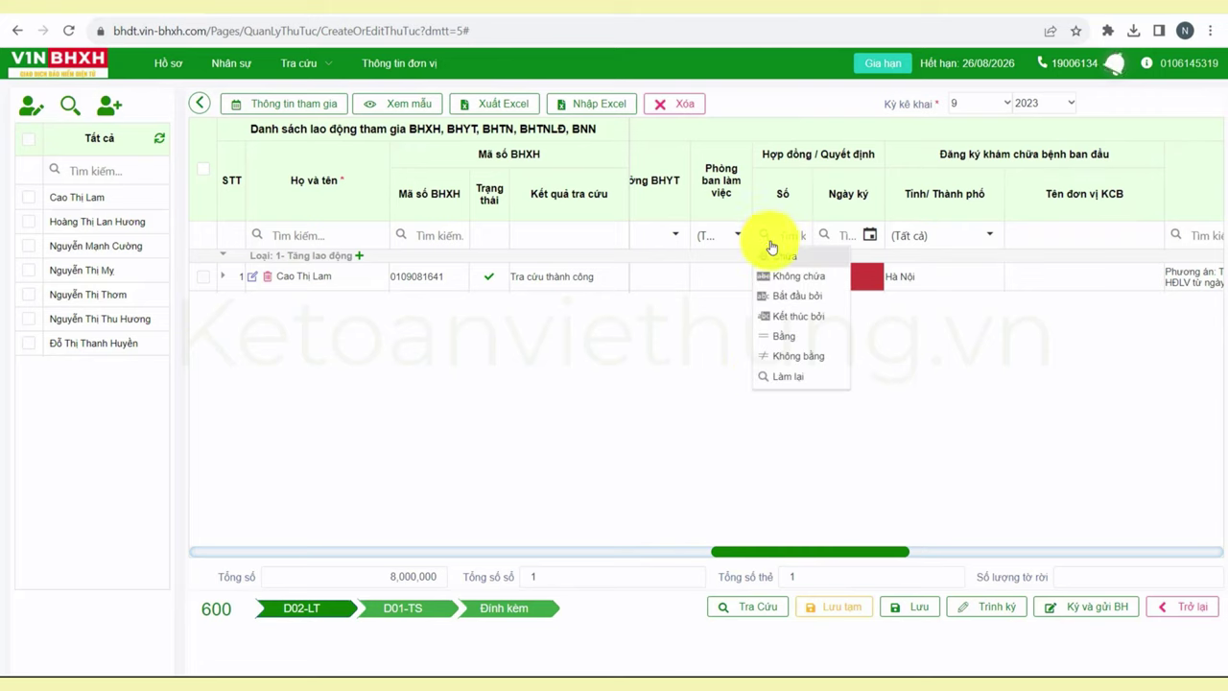
left_click(873, 283)
left_click(848, 282)
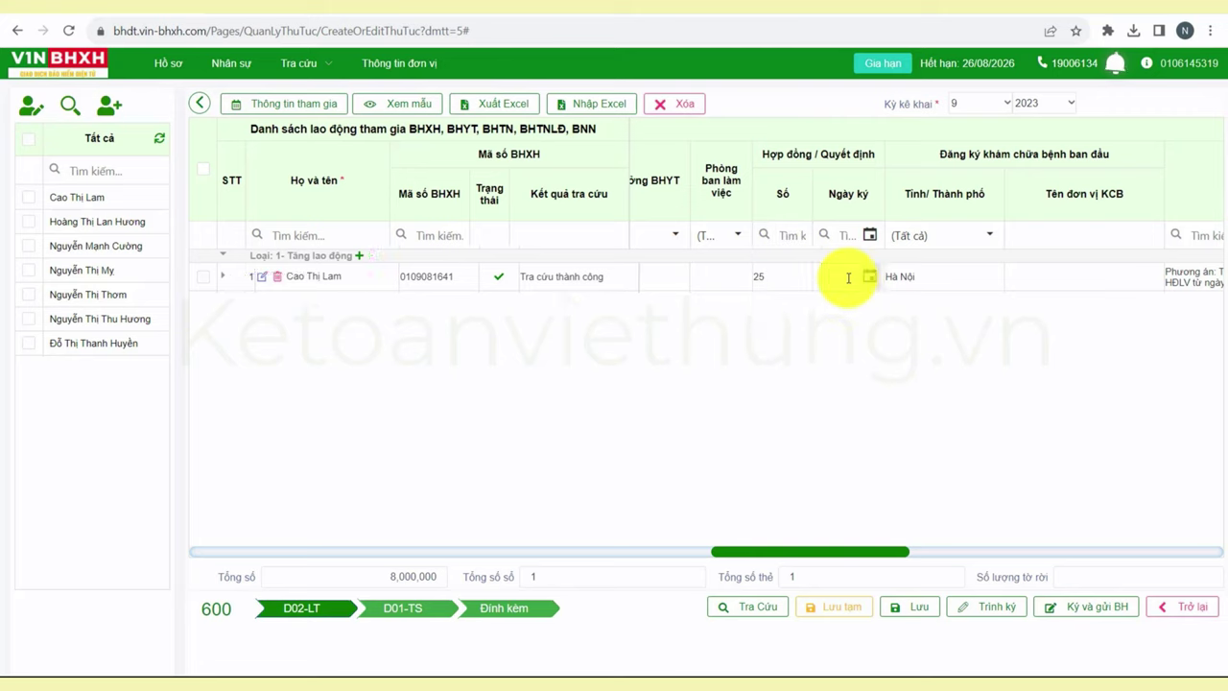
type("01/09/2023")
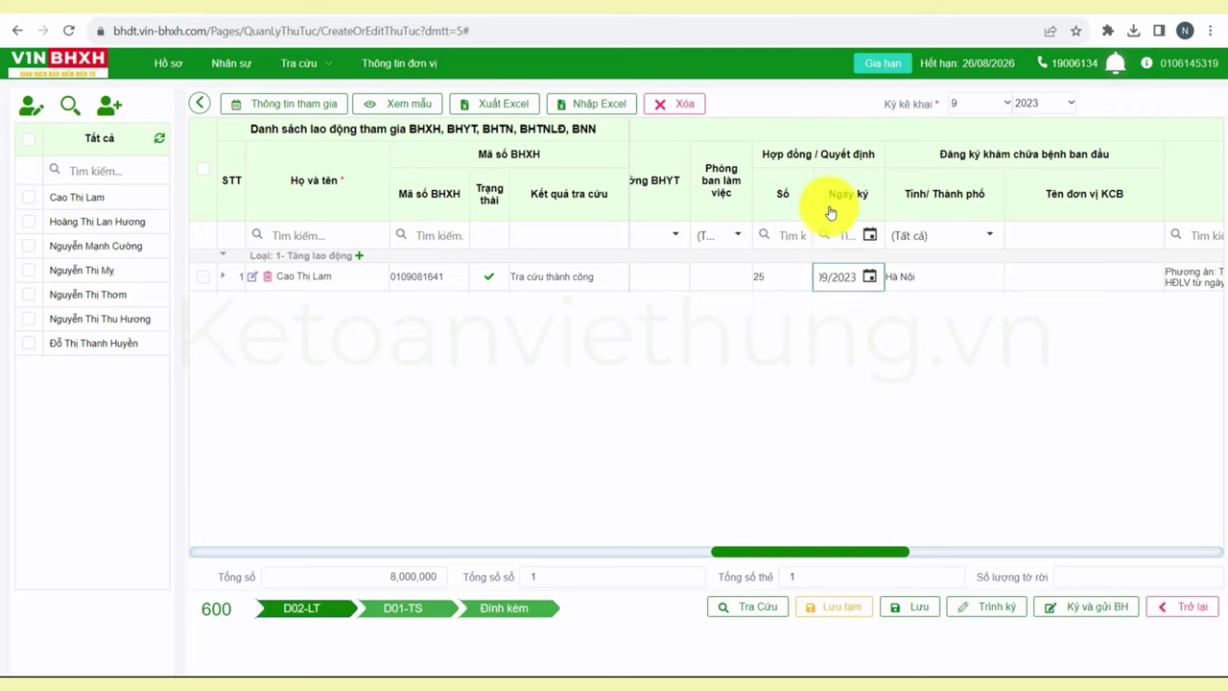
scroll(691, 335, "left", 10)
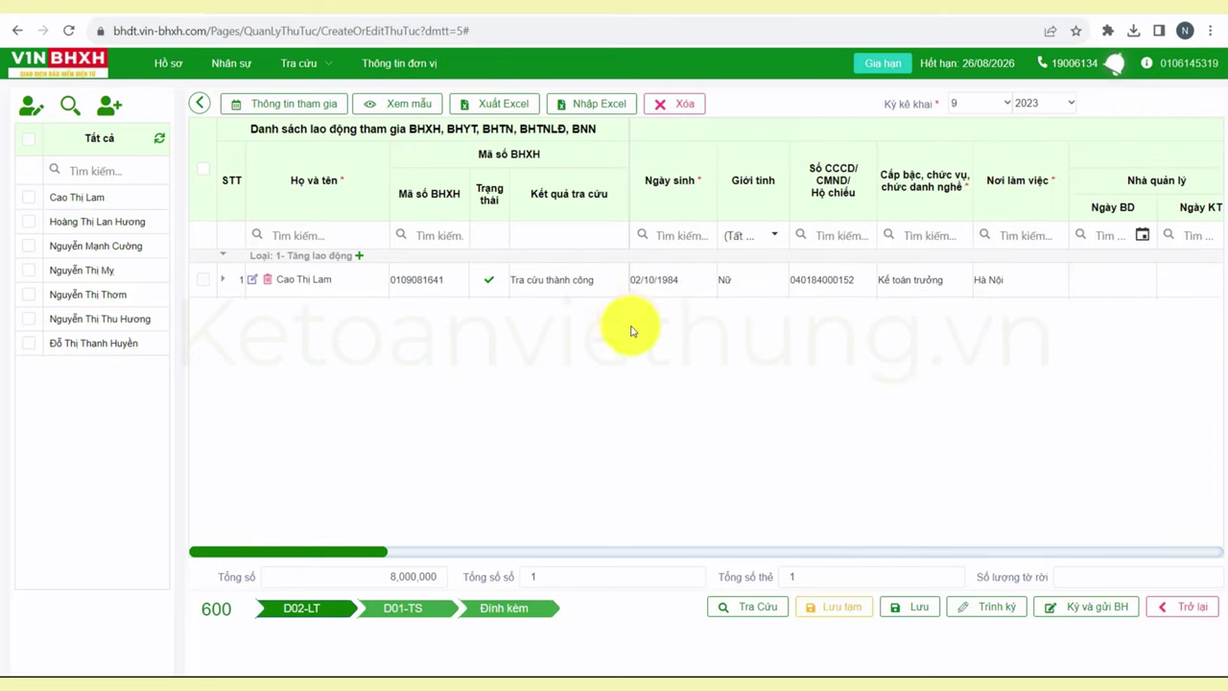
Step: Add the fourth listed employee as a labour increase (Tăng lao động), and save the D02-LT declaration
left_click(29, 273)
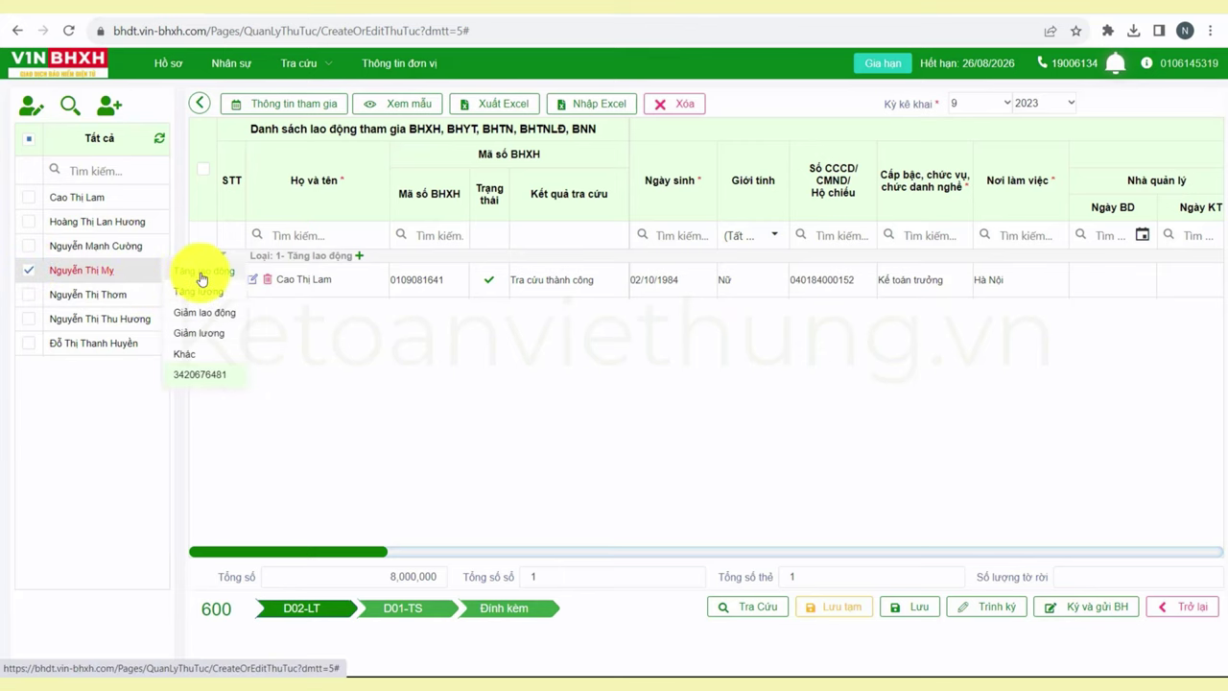
left_click(202, 275)
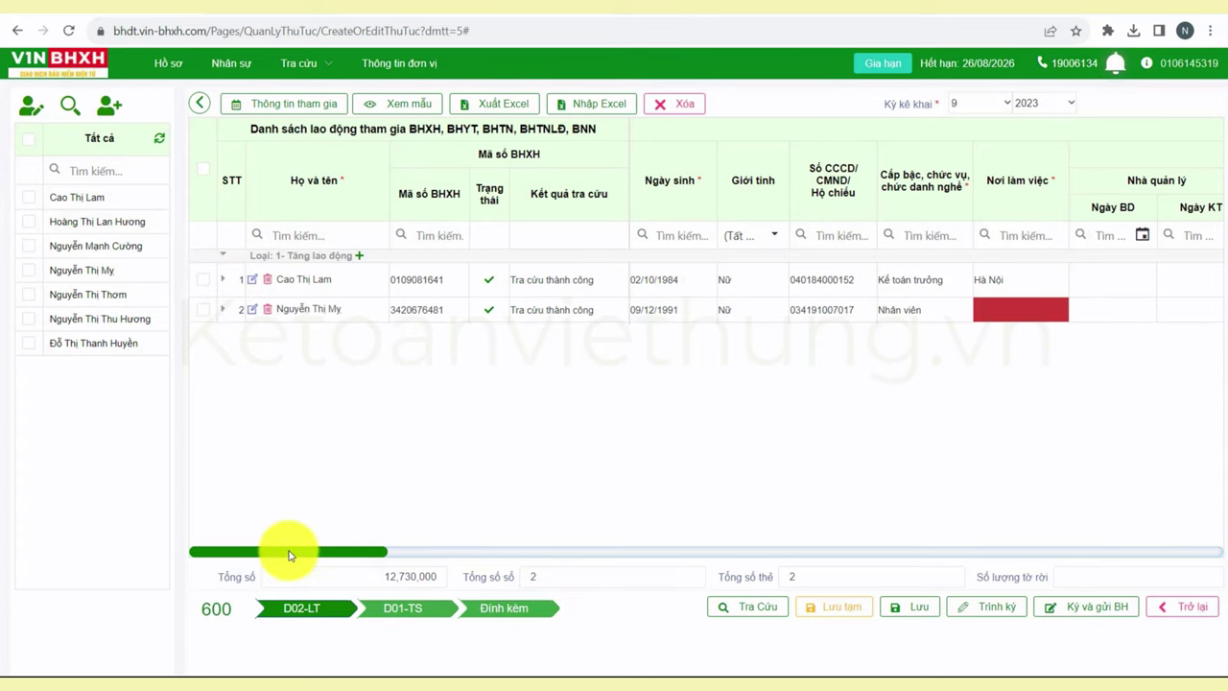
left_click_drag(288, 555, 888, 548)
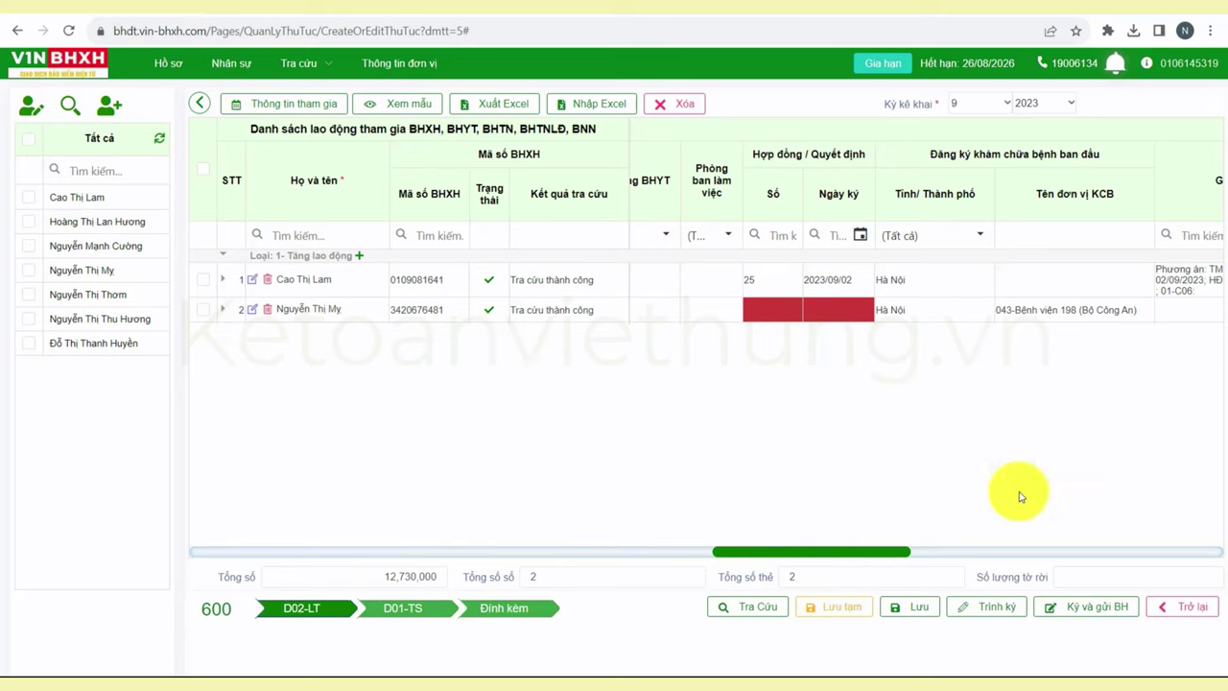
left_click(919, 611)
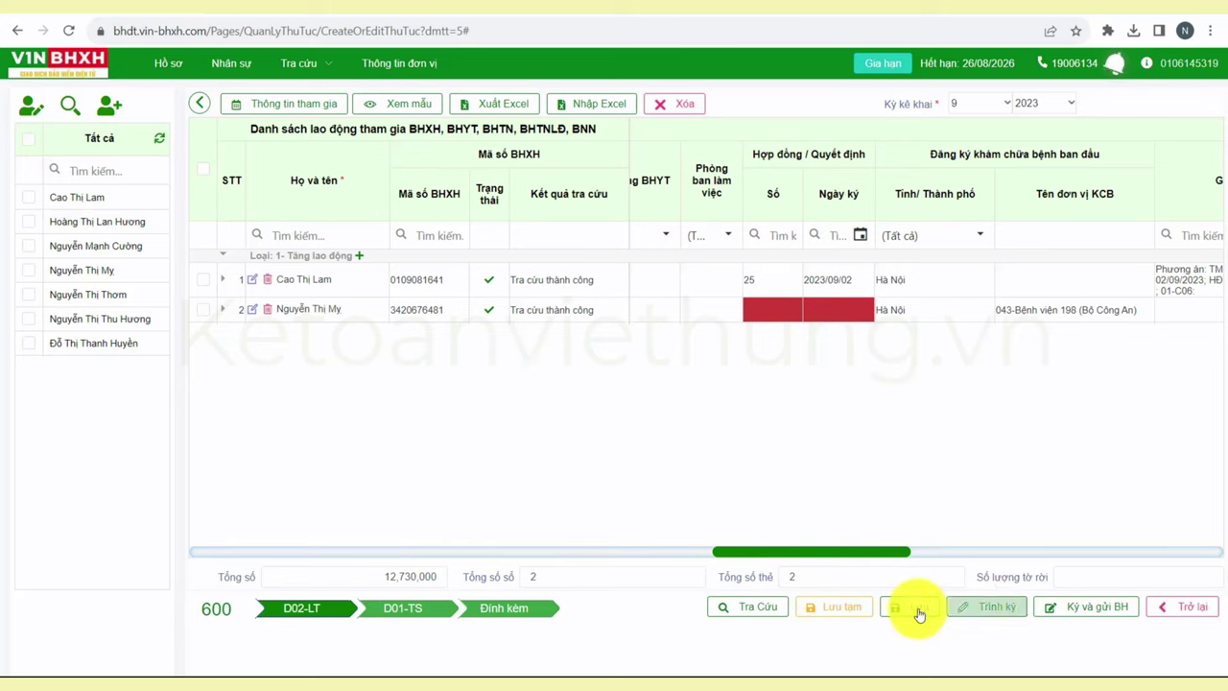
Step: Go to the D01-TS form and add the first listed employee to its information table
left_click(414, 615)
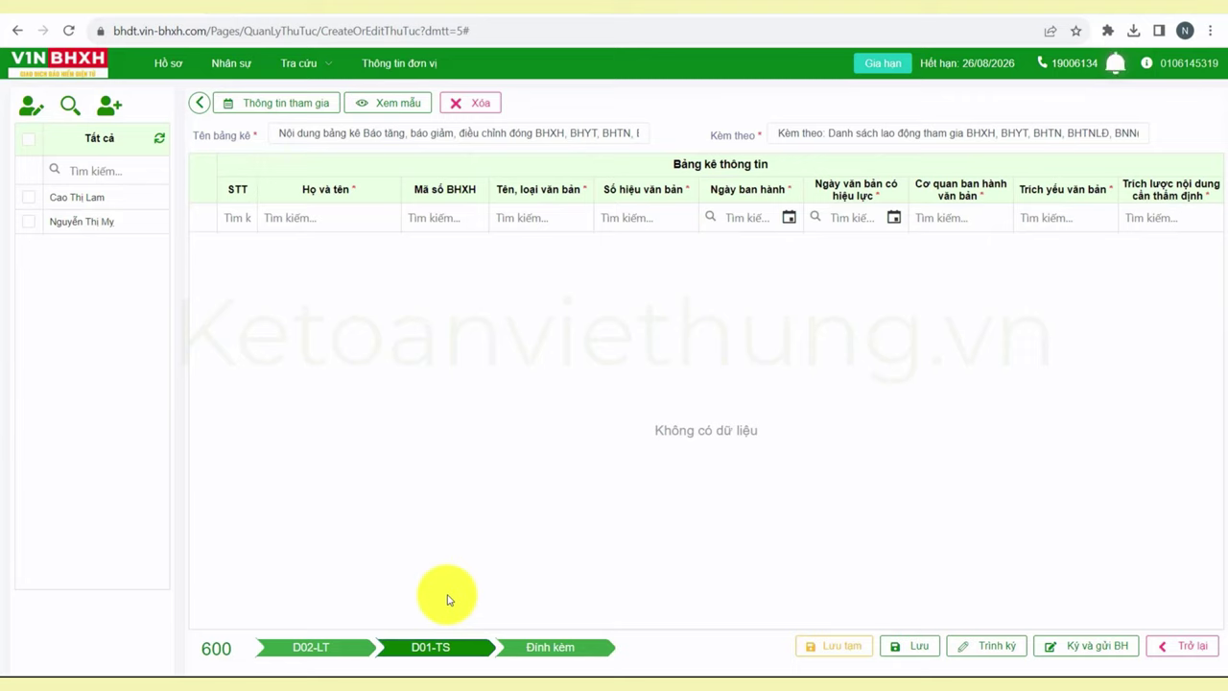
left_click(29, 198)
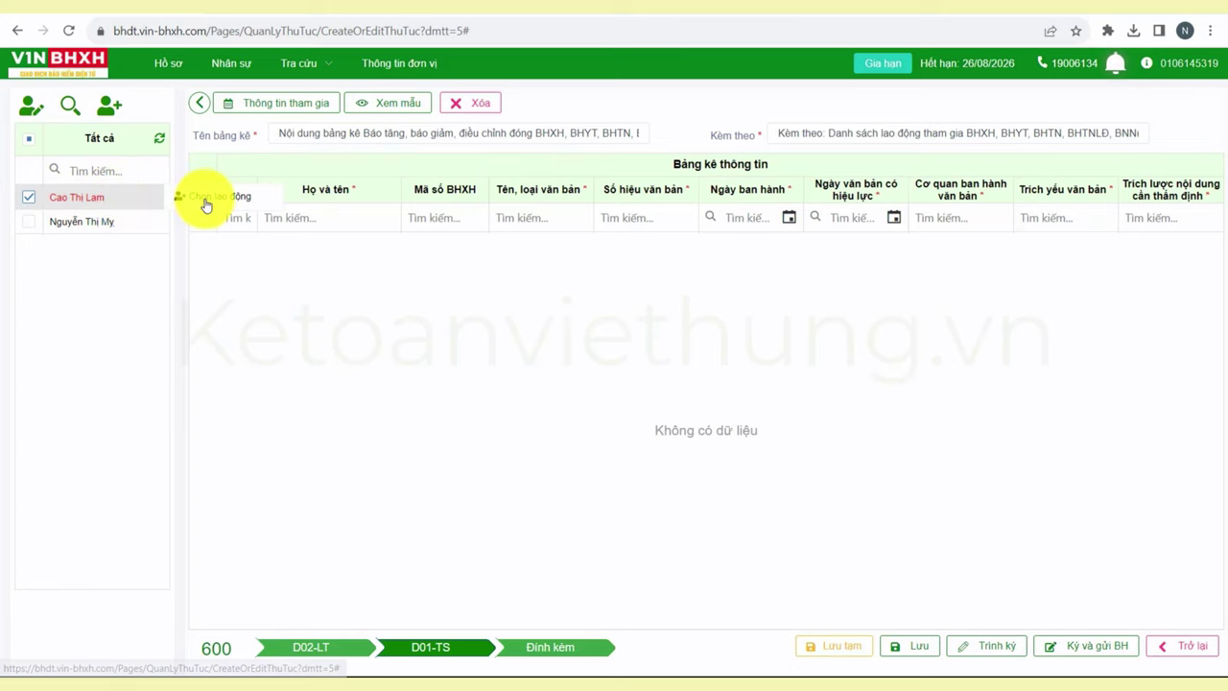
left_click(204, 203)
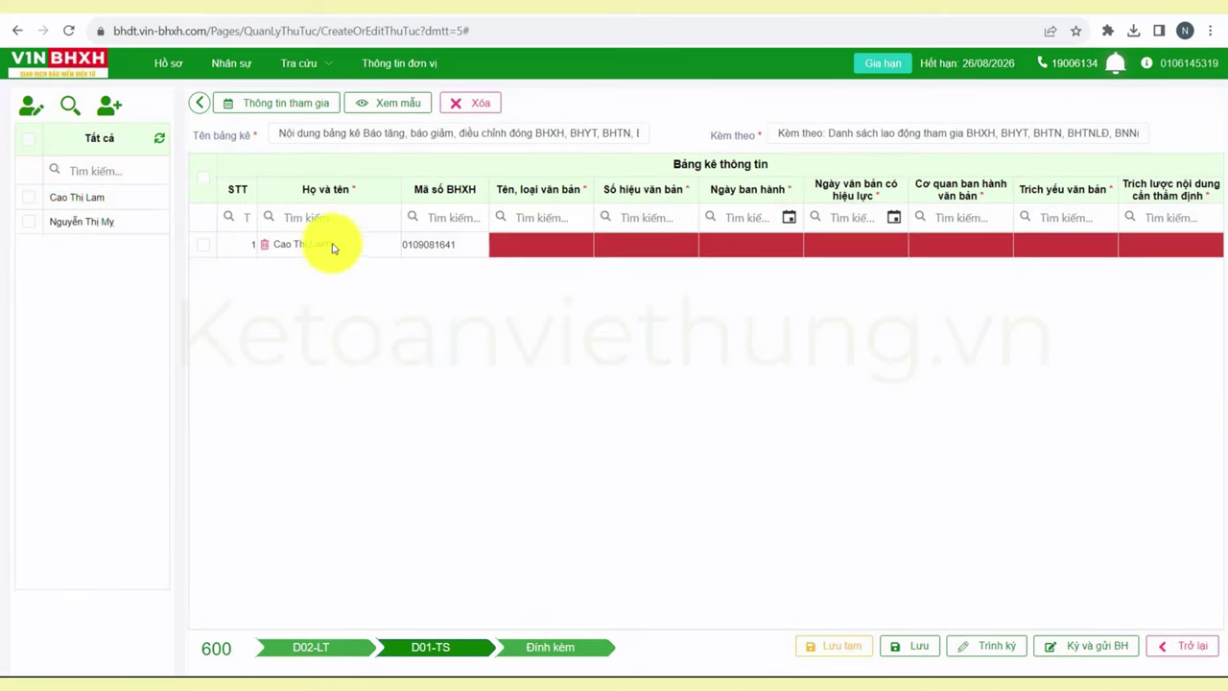
Step: Append "(Báo tăng LĐ)" to the name of the D01-TS list (Tên bảng kê)
left_click(339, 132)
left_click_drag(405, 131, 348, 132)
left_click(343, 133)
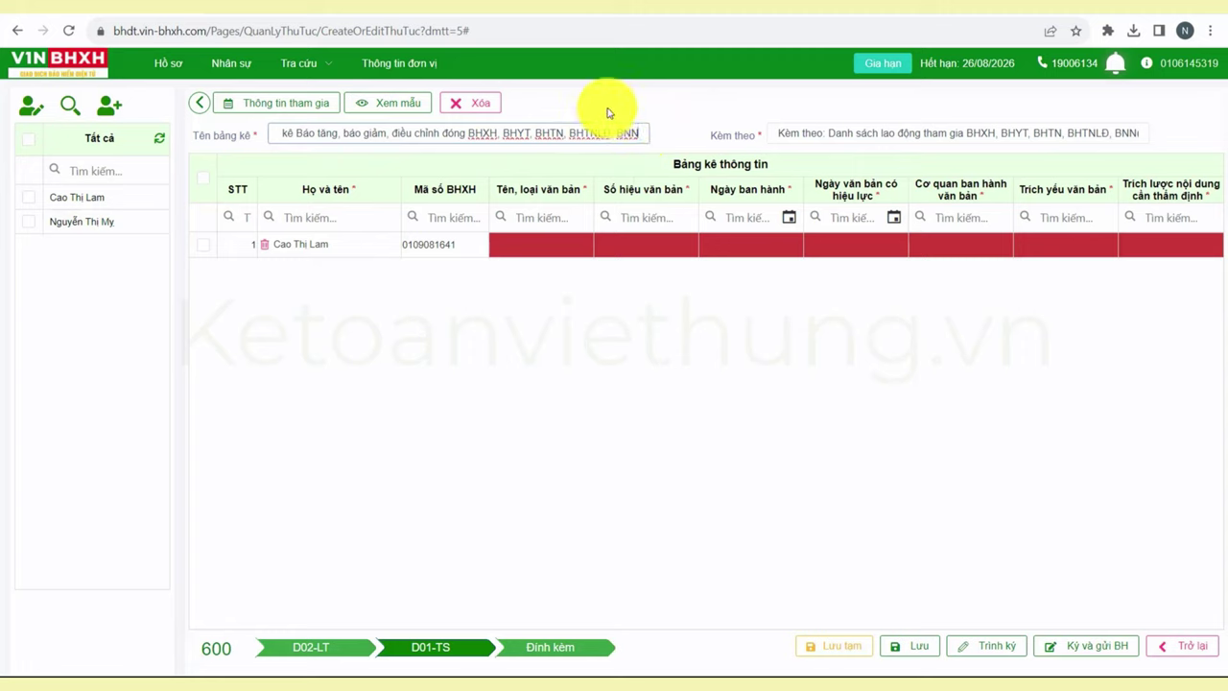
key("End")
type("(")
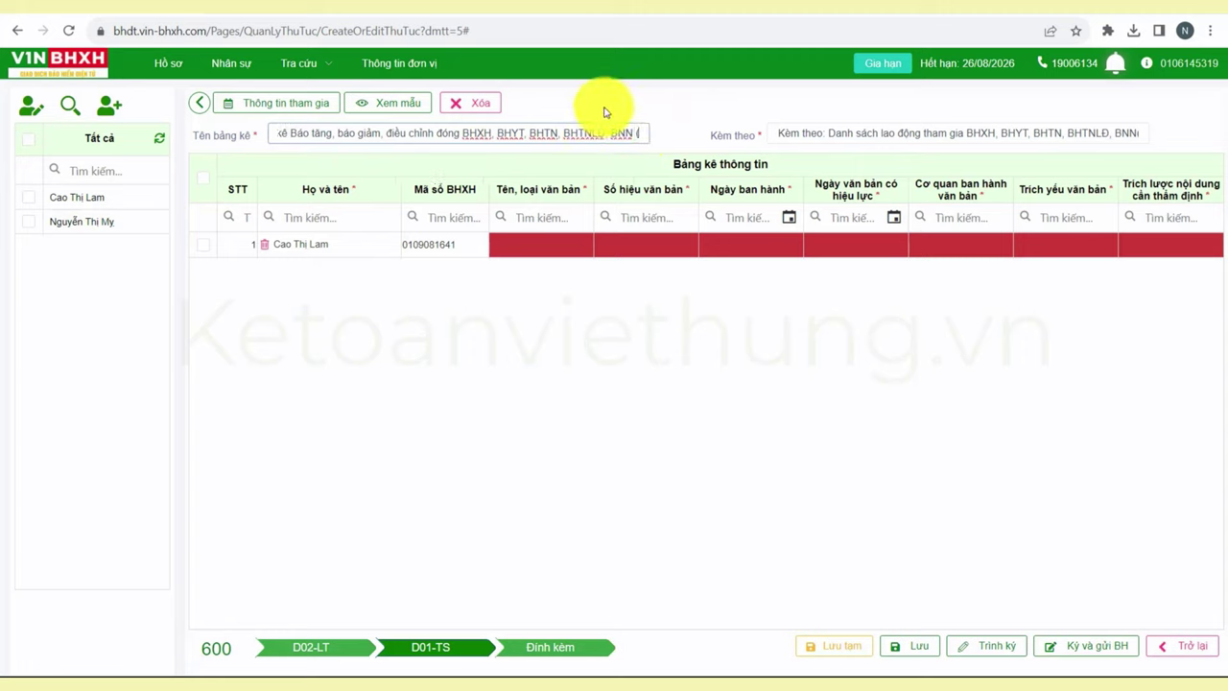
type("Bảo tăng")
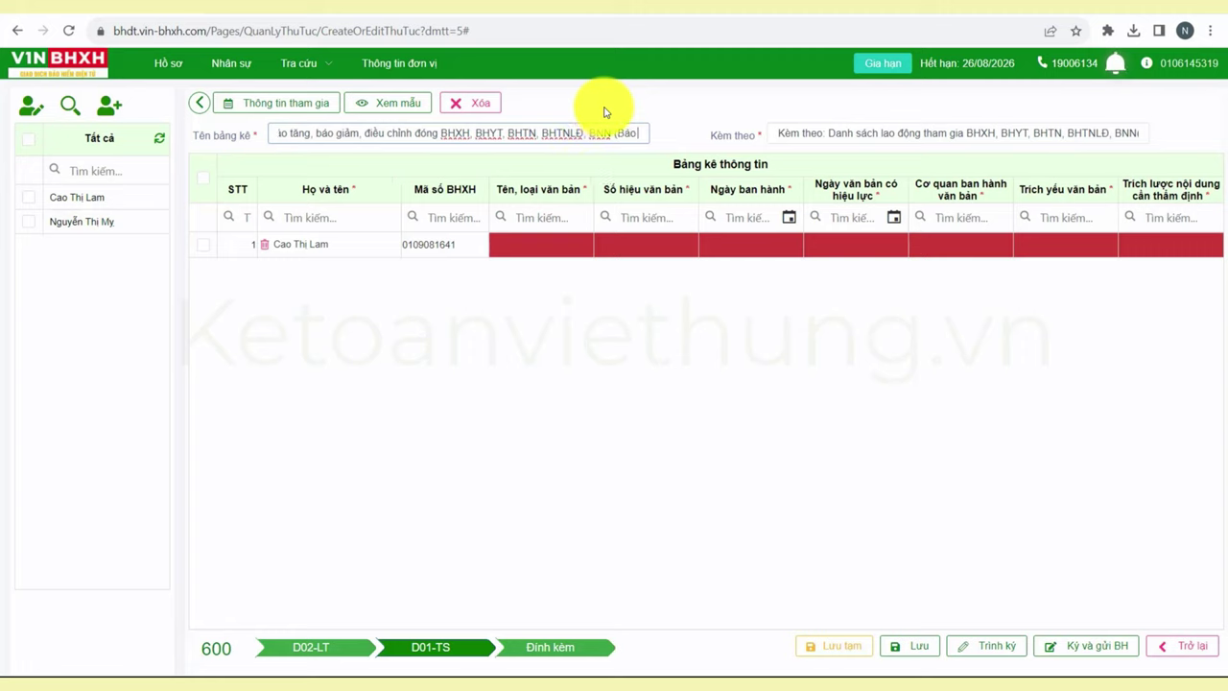
type(")")
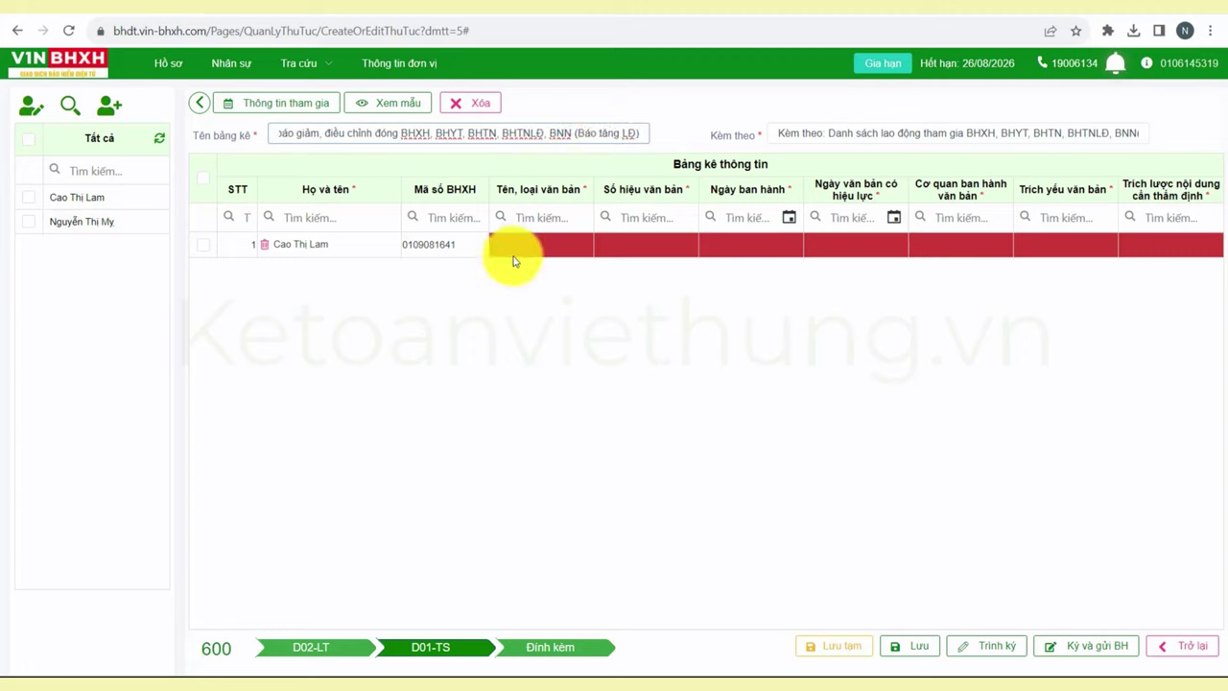
Step: Review the required document fields in the employee's D01-TS row, from document name and type (Tên, loại văn bản) to the appraisal summary (Trích lược nội dung cần thẩm định)
left_click(537, 246)
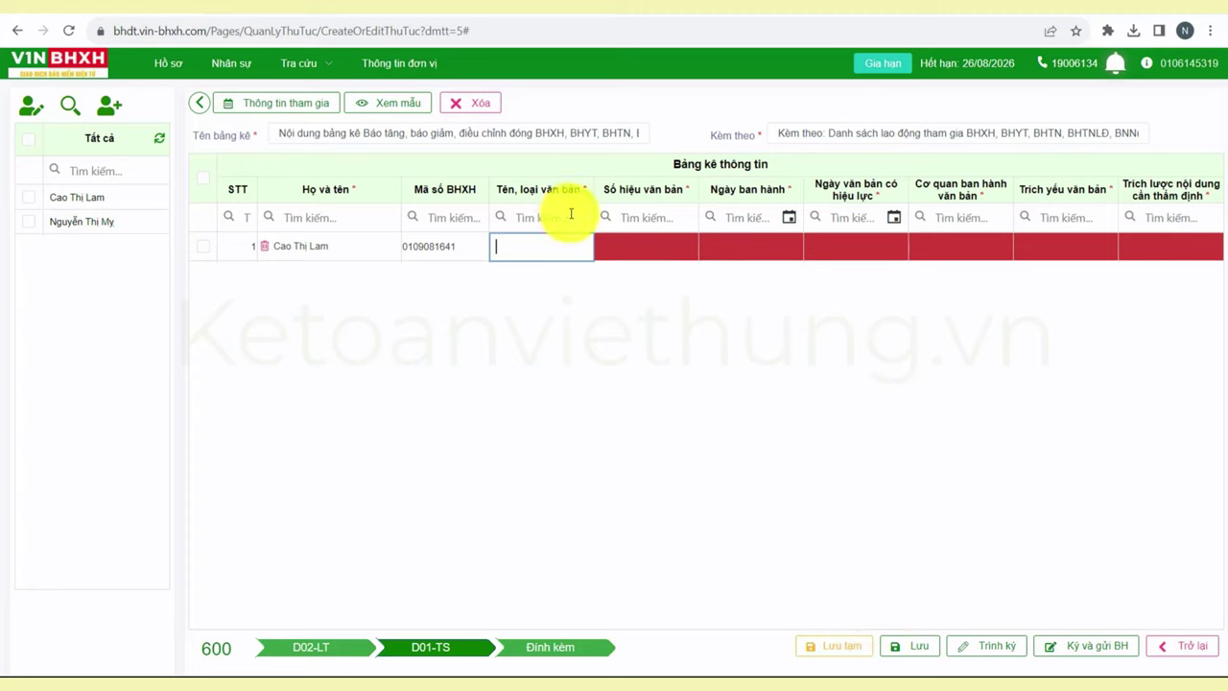
left_click(649, 246)
left_click(753, 246)
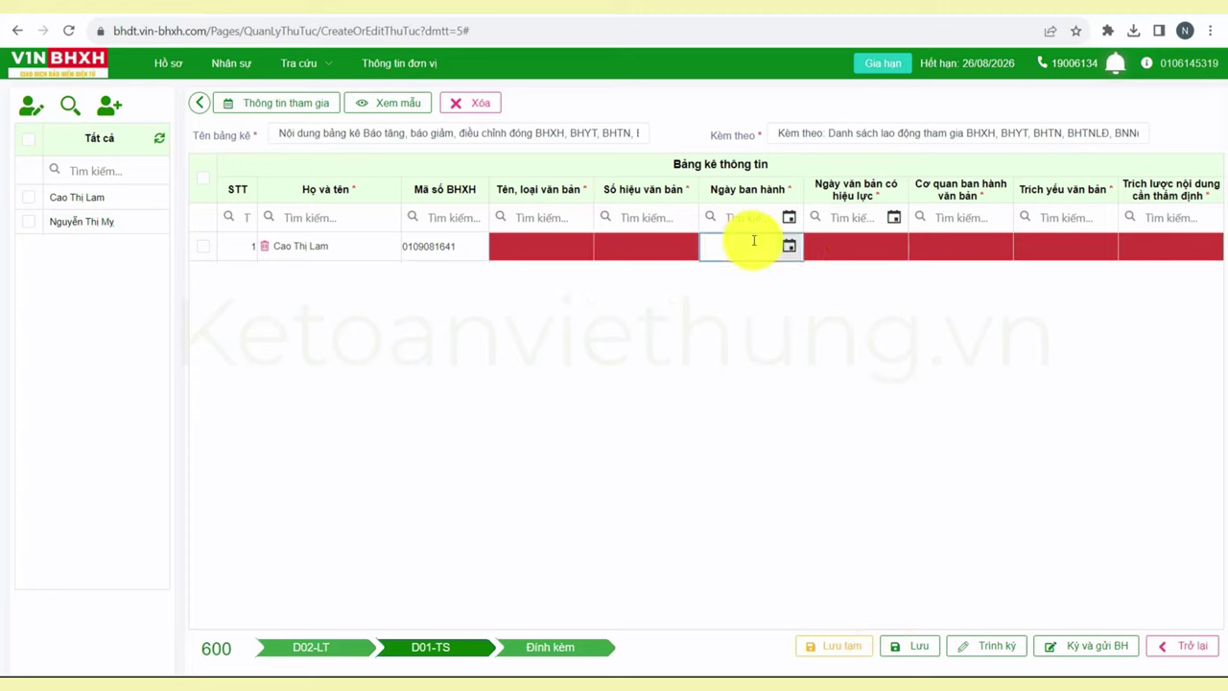
left_click(551, 248)
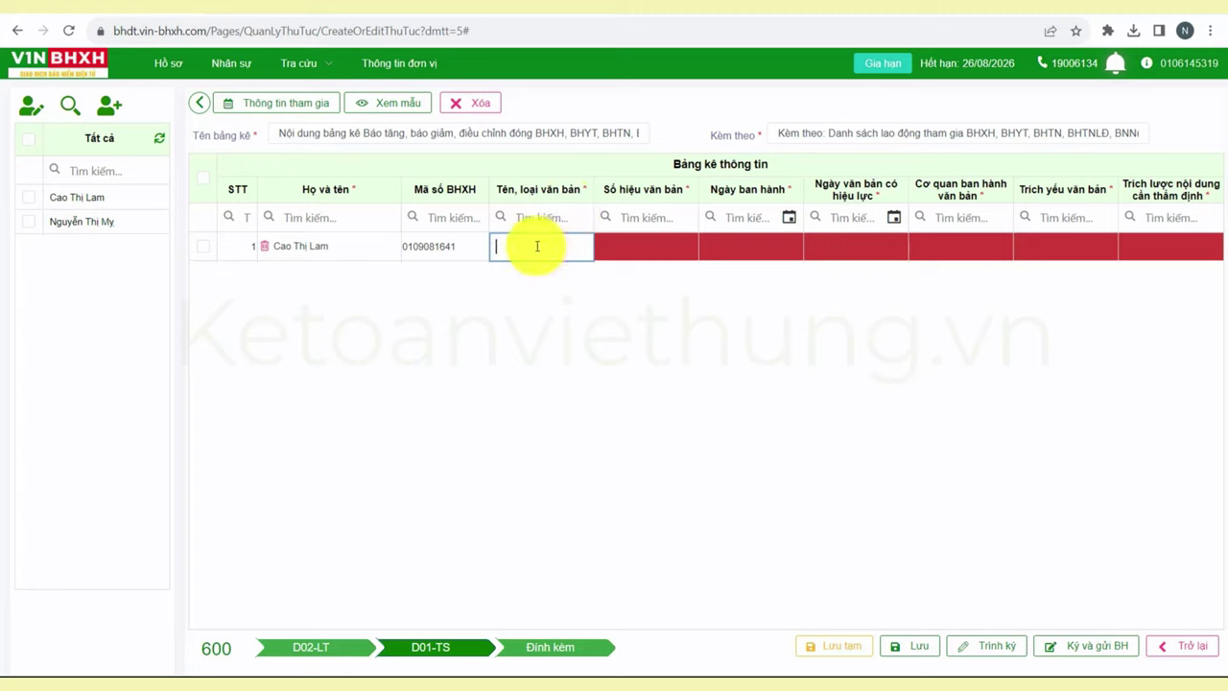
left_click(664, 248)
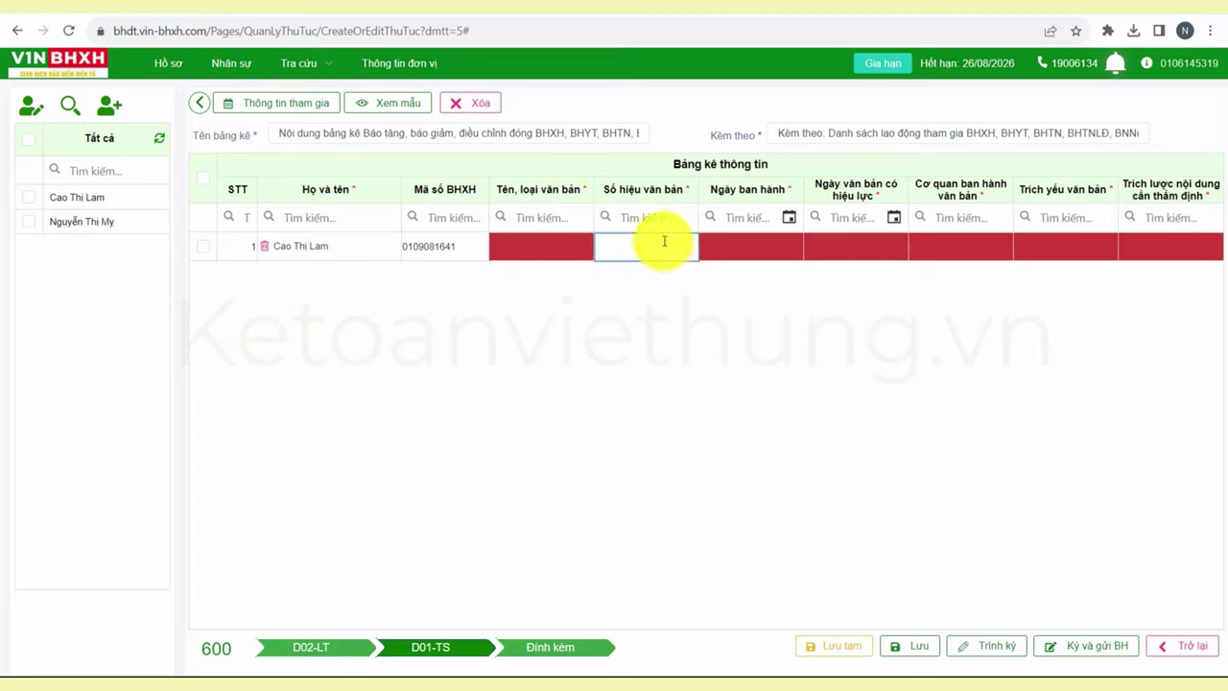
left_click(742, 247)
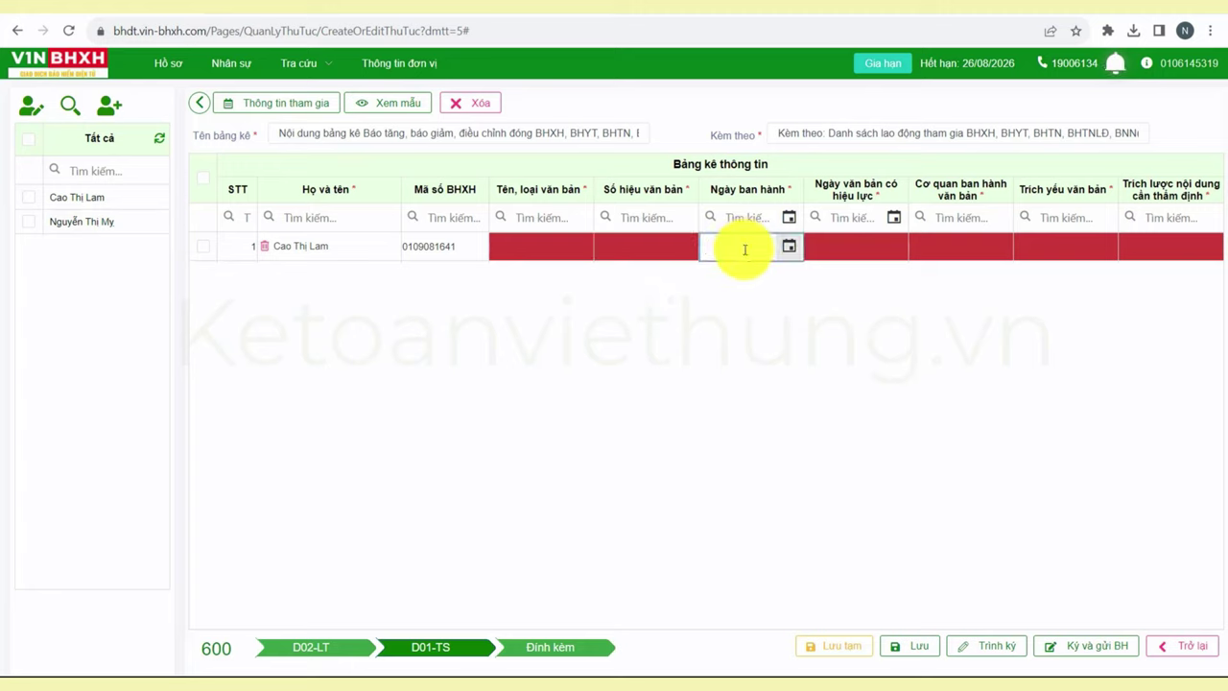
left_click(870, 250)
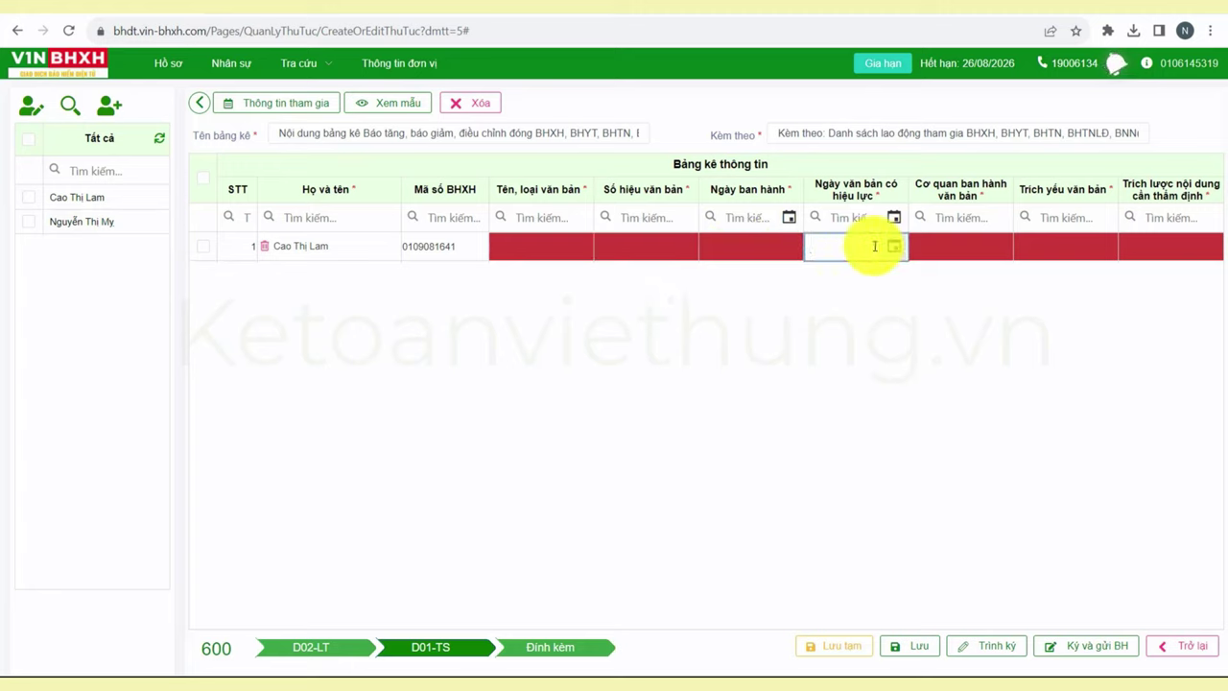
left_click(970, 251)
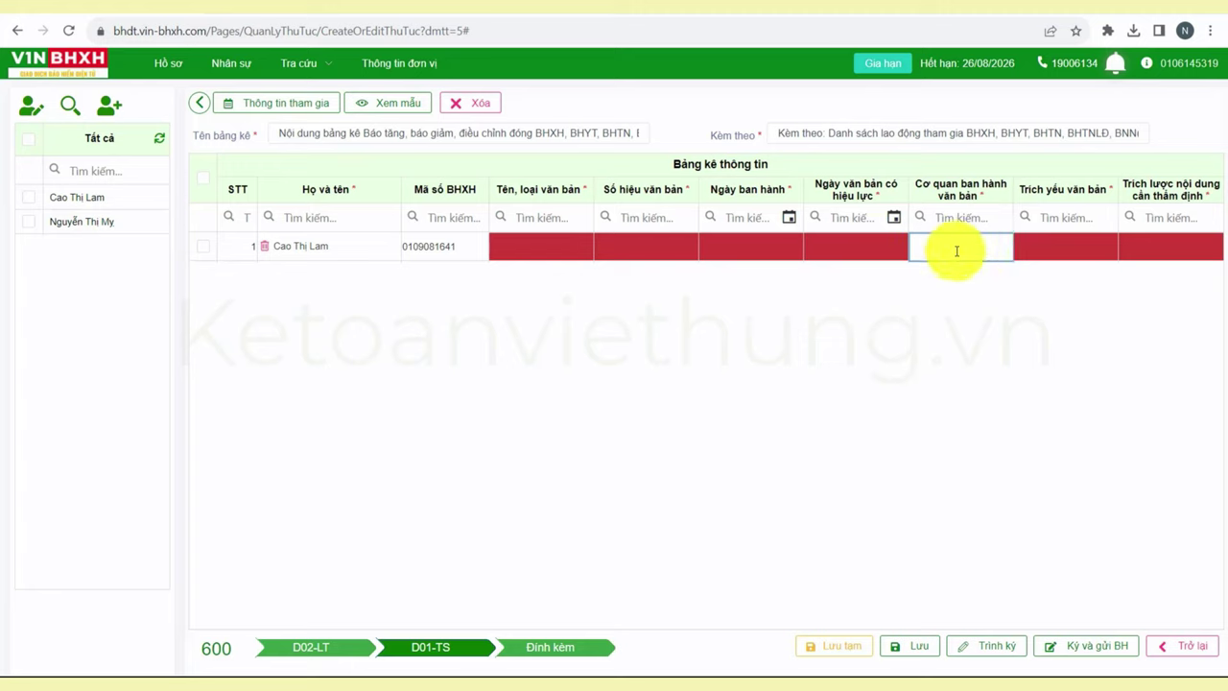
left_click(1051, 249)
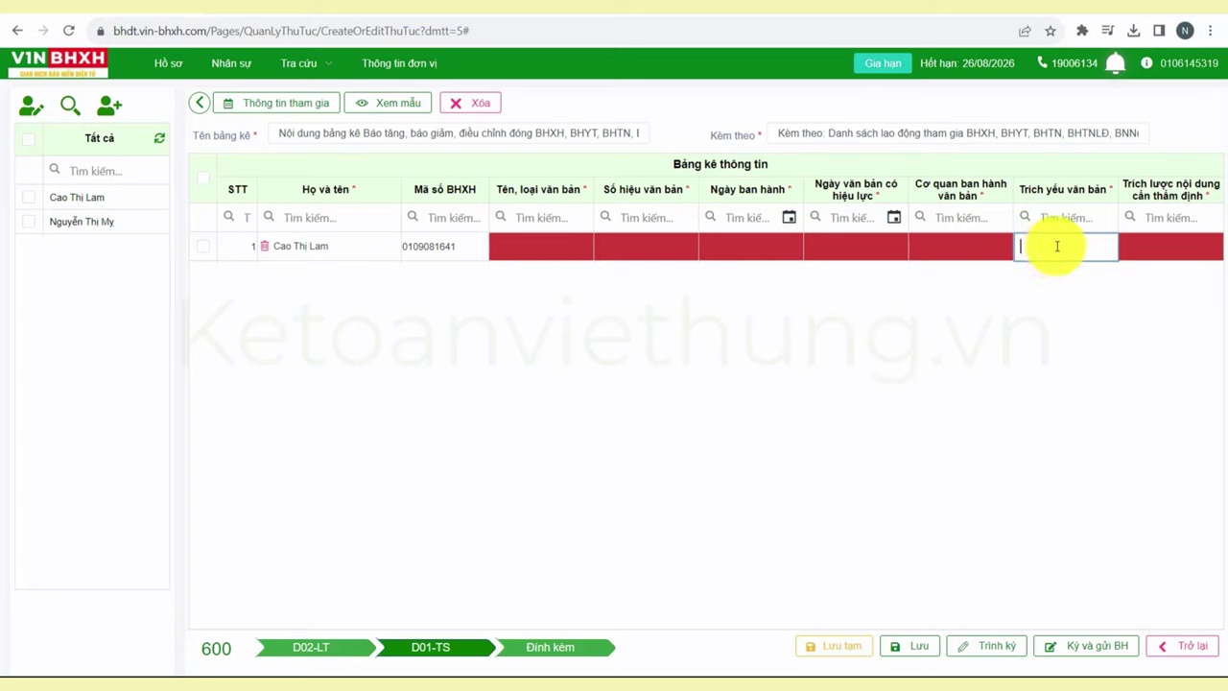
left_click(565, 248)
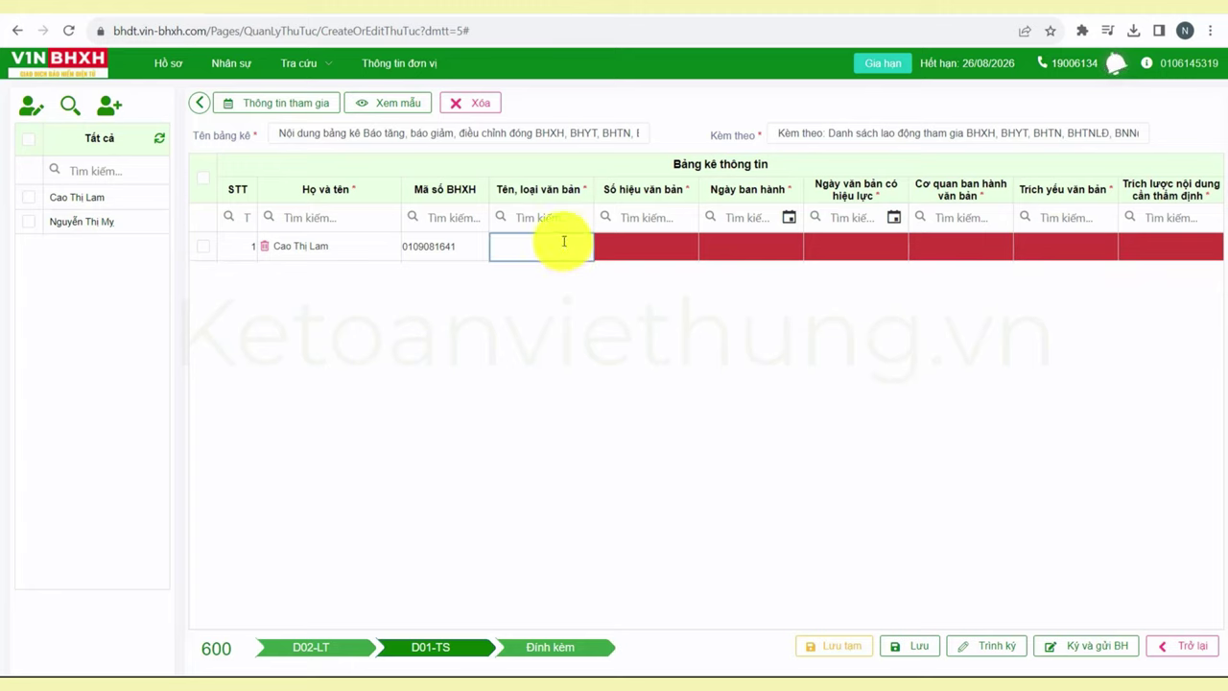
left_click(617, 250)
left_click(754, 251)
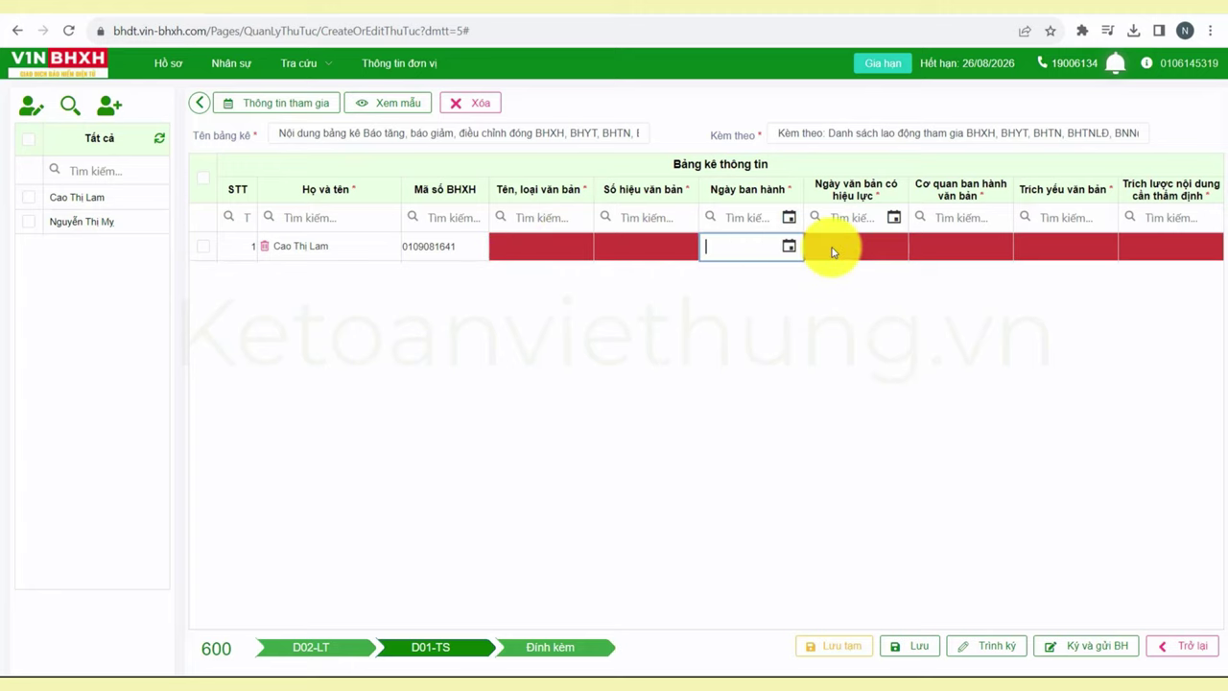
left_click(559, 249)
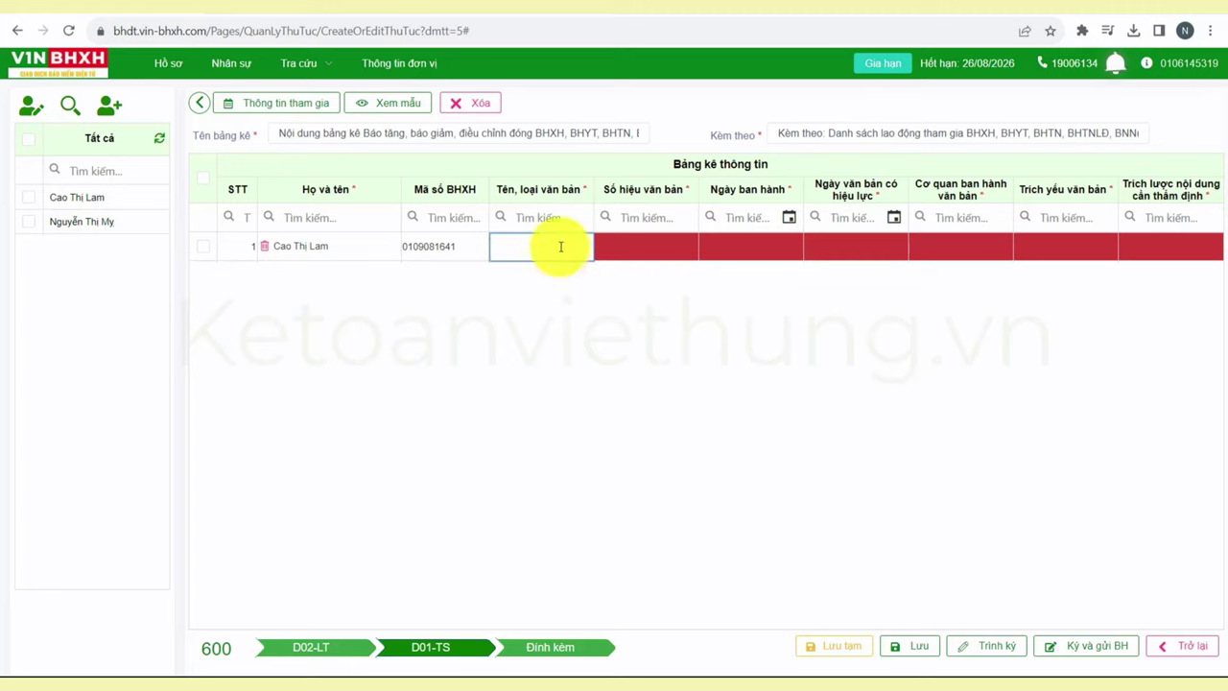
left_click(1143, 249)
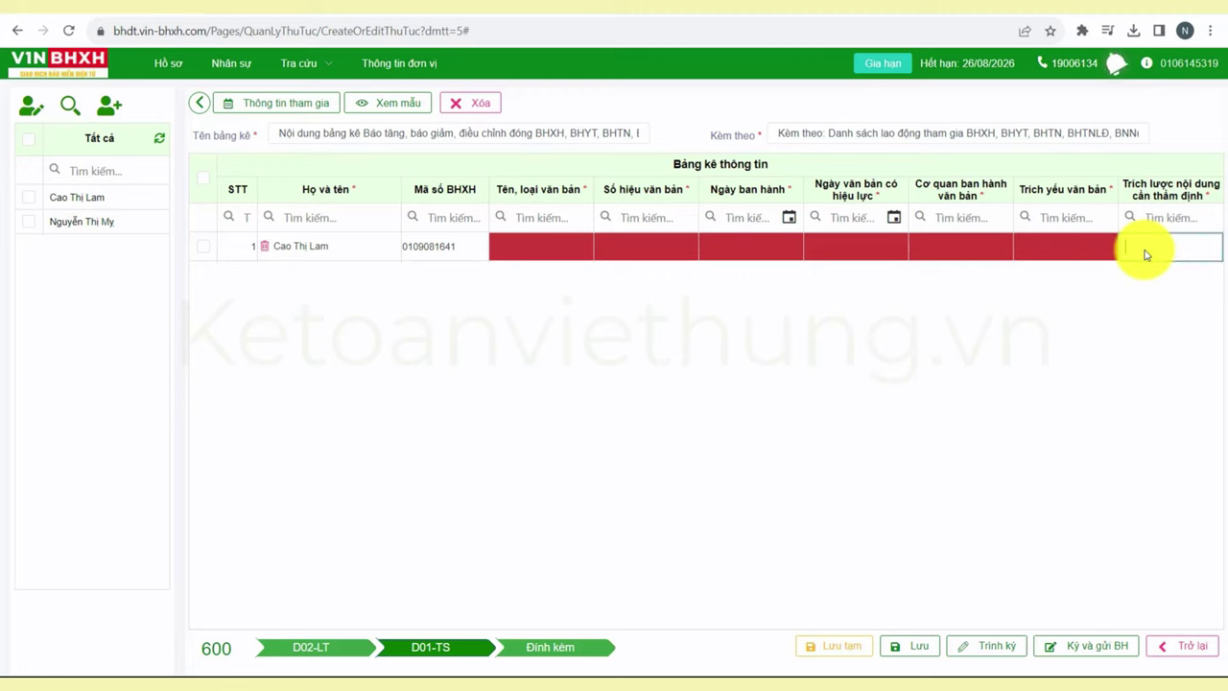